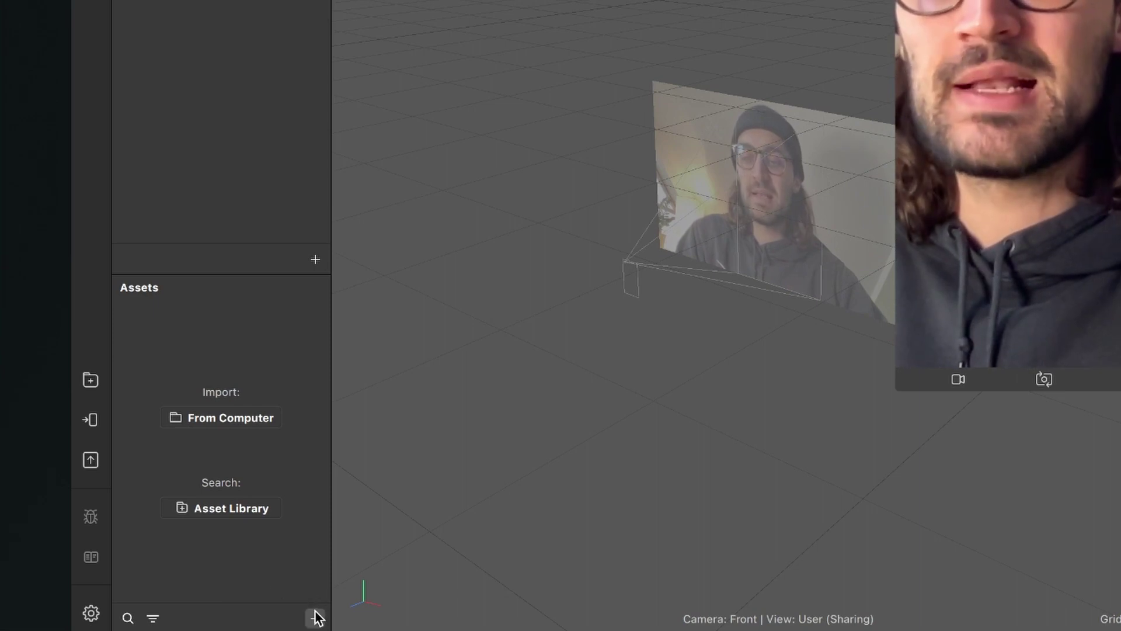
- Add a material asset named Dark and set its Shader Type to Flat
{"action": "left_click", "coordinate": [315, 617]}
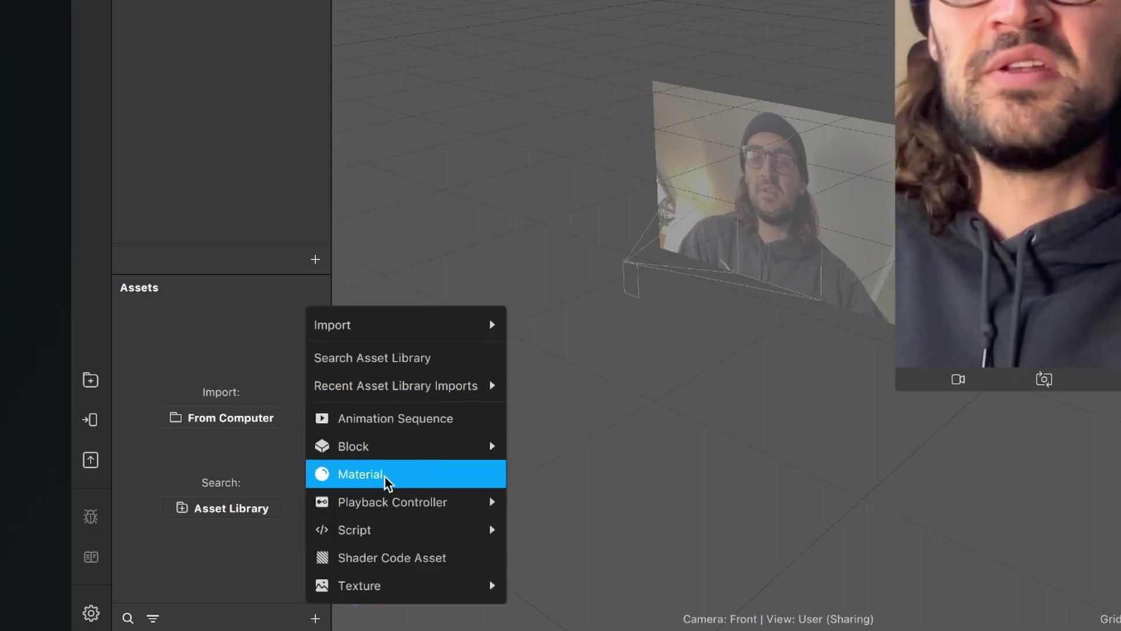
{"action": "left_click", "coordinate": [360, 473]}
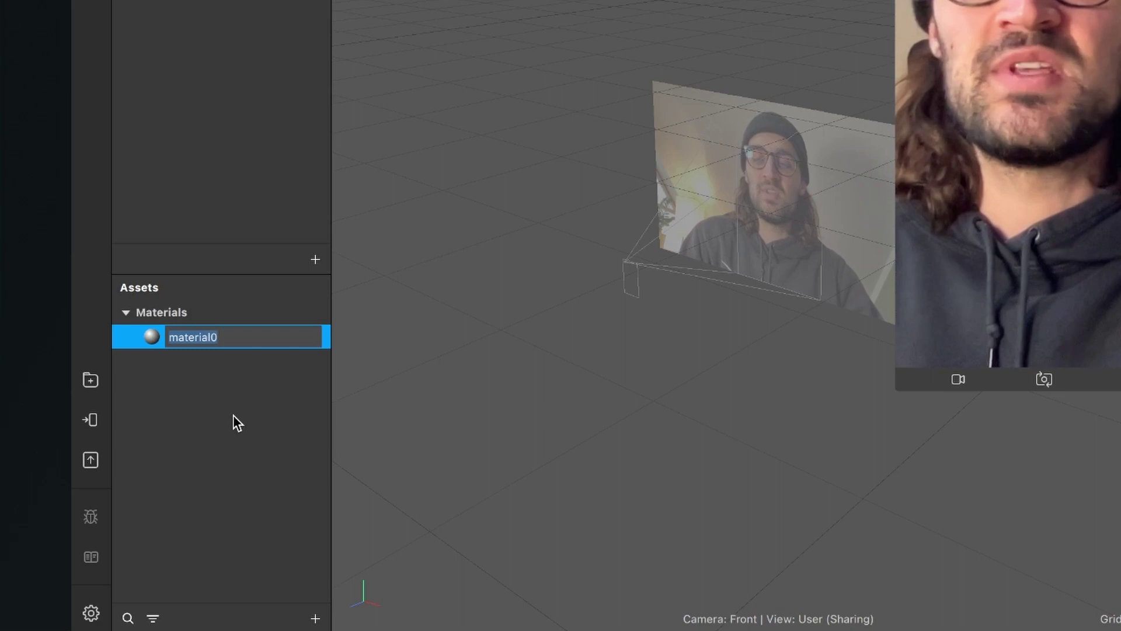
{"action": "type", "text": "Dark"}
{"action": "key", "text": "Return"}
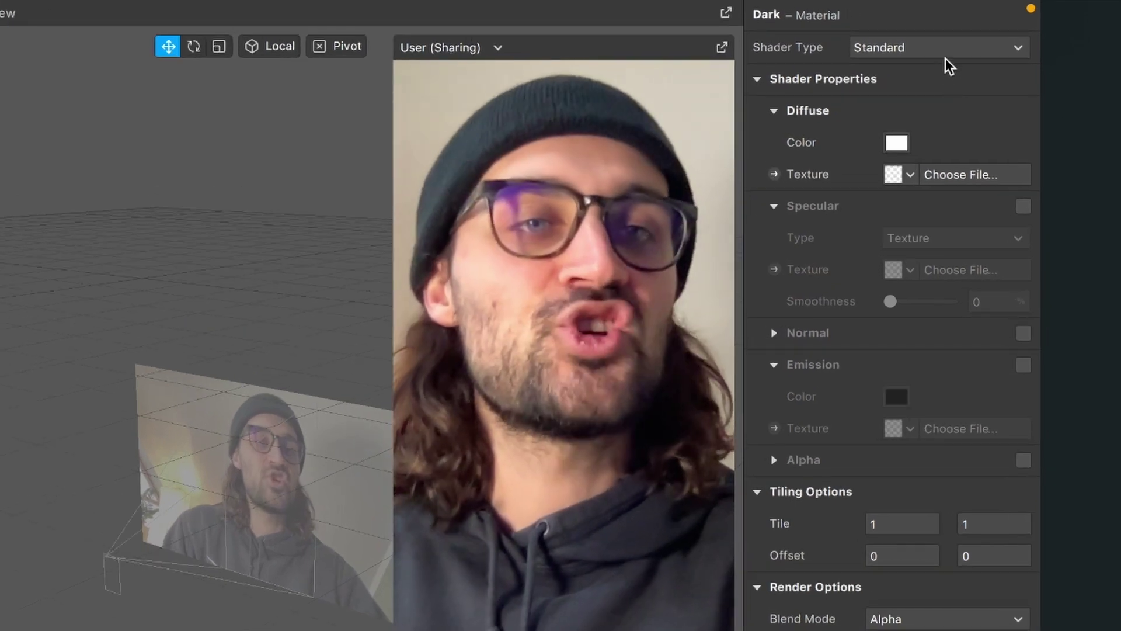
{"action": "left_click", "coordinate": [997, 33]}
{"action": "left_click", "coordinate": [940, 52]}
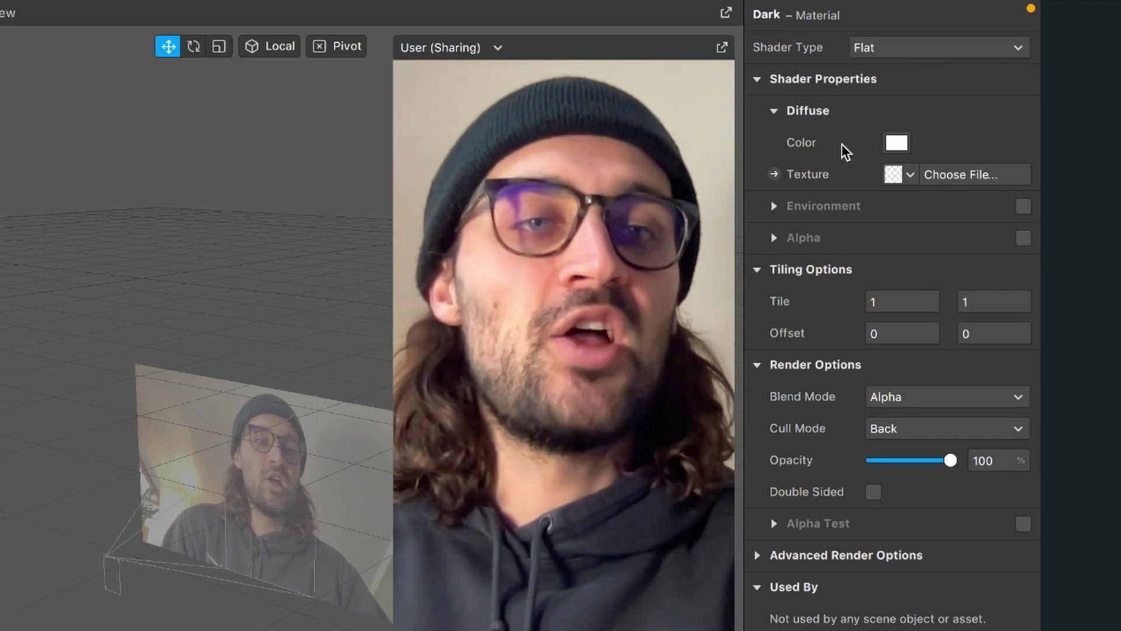
- Change the Dark material's diffuse colour from white to pure black
{"action": "left_click", "coordinate": [892, 146]}
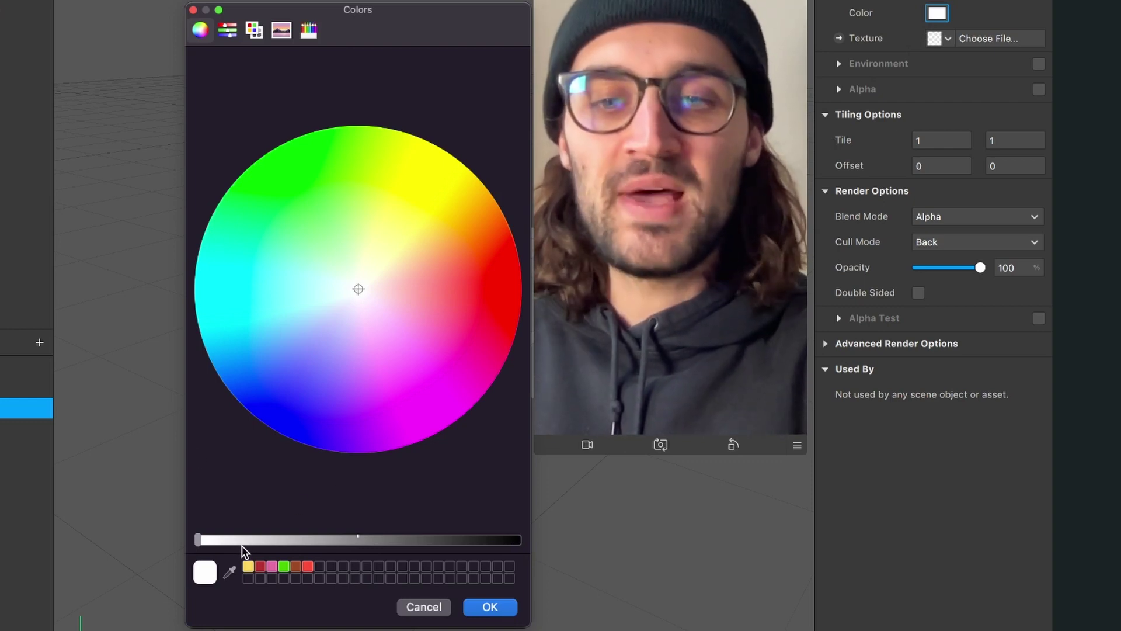
{"action": "left_click_drag", "start_coordinate": [233, 542], "coordinate": [530, 555]}
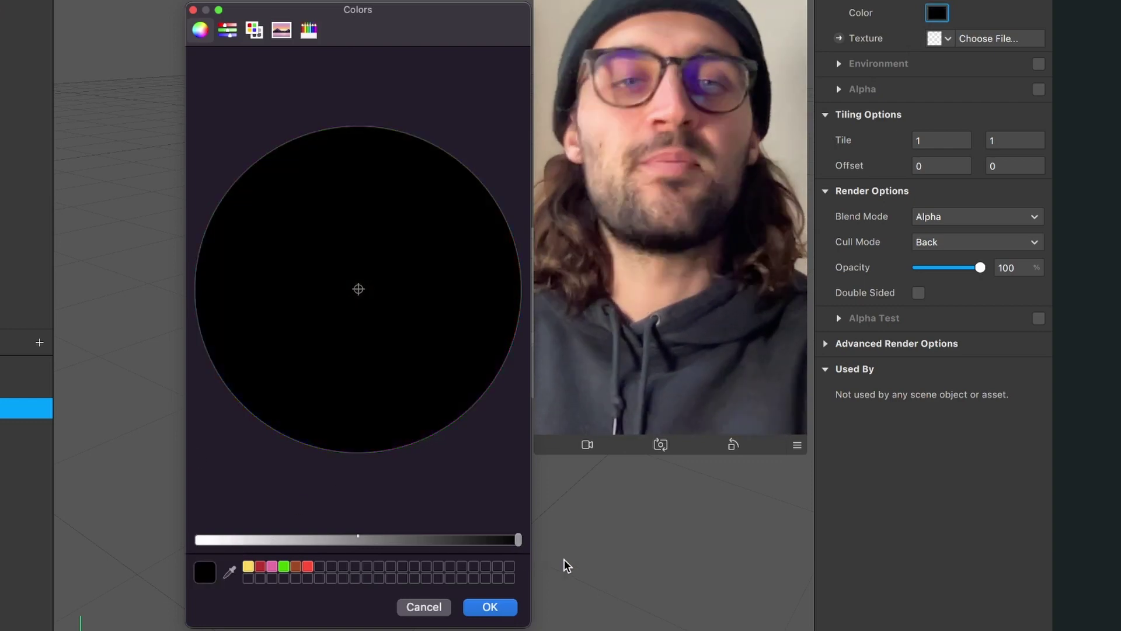
{"action": "left_click", "coordinate": [411, 539]}
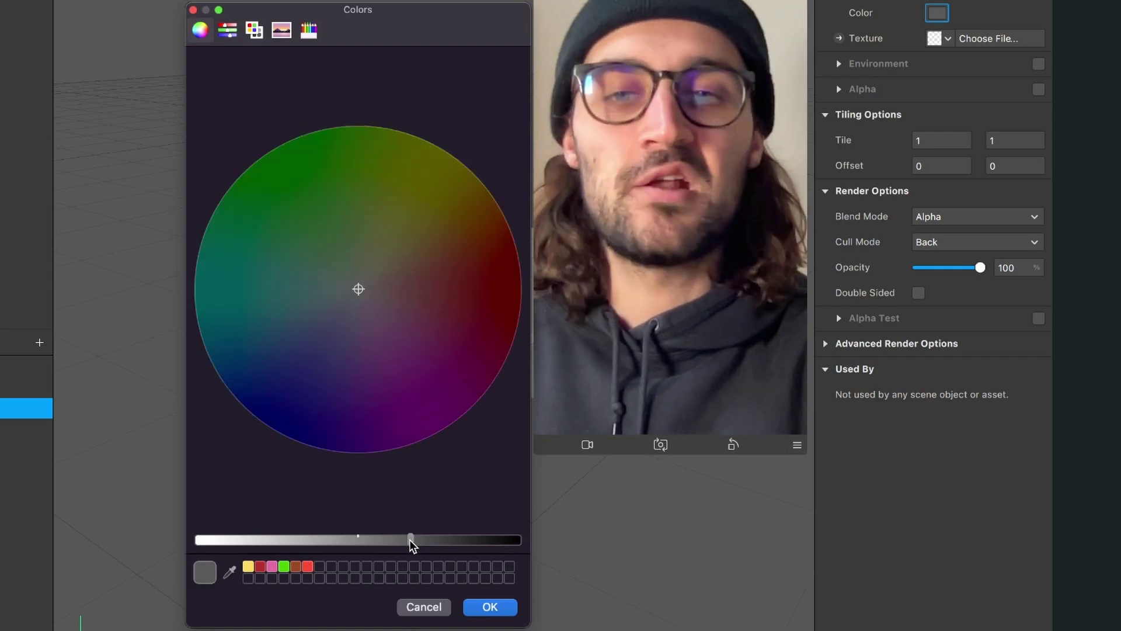
{"action": "left_click", "coordinate": [347, 336]}
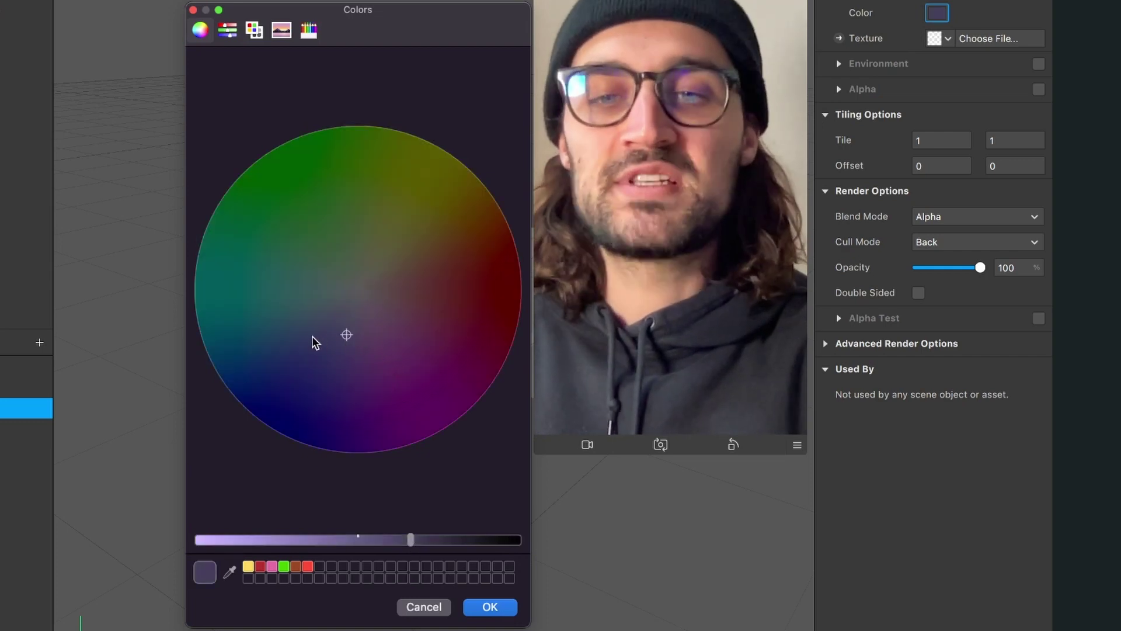
{"action": "left_click", "coordinate": [449, 279]}
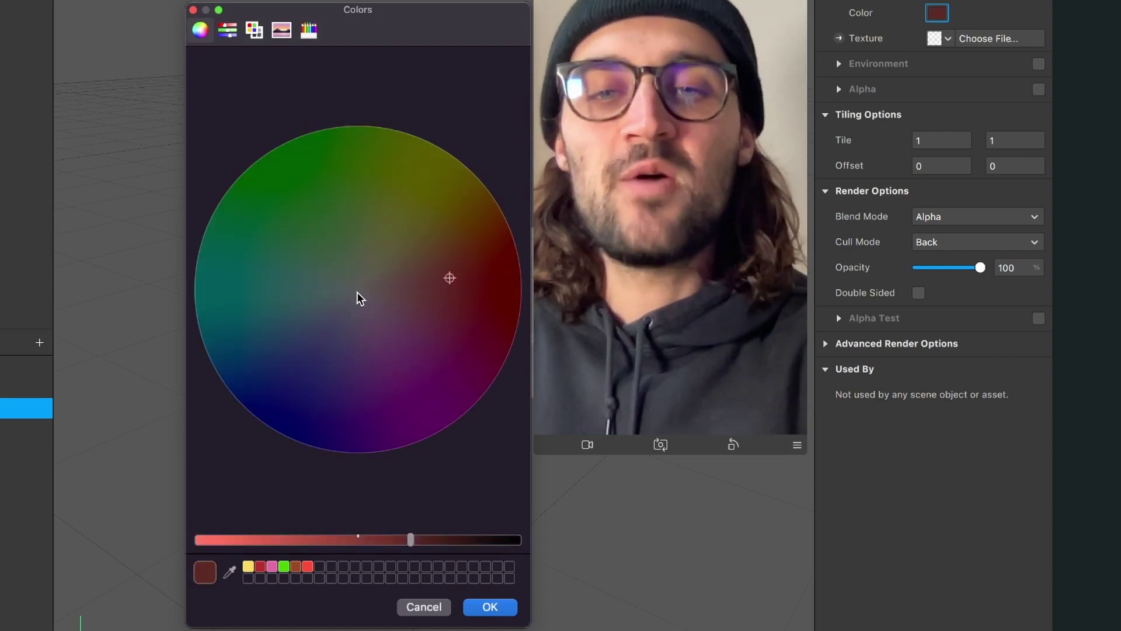
{"action": "left_click", "coordinate": [357, 291]}
{"action": "left_click", "coordinate": [433, 539]}
{"action": "left_click_drag", "start_coordinate": [449, 541], "coordinate": [560, 539]}
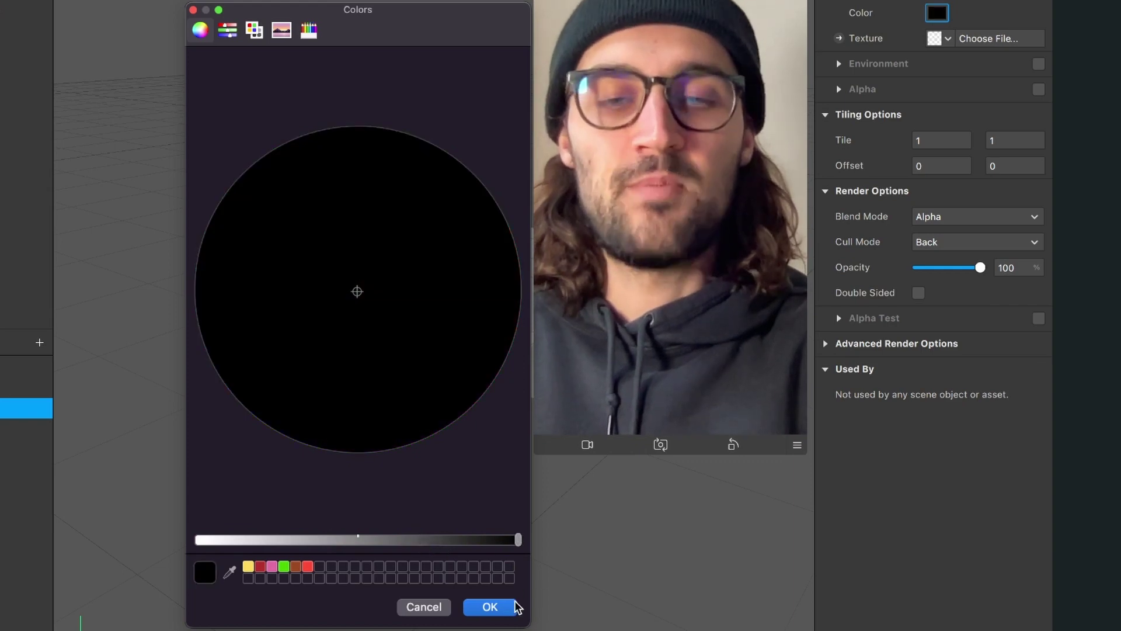
{"action": "left_click", "coordinate": [490, 607]}
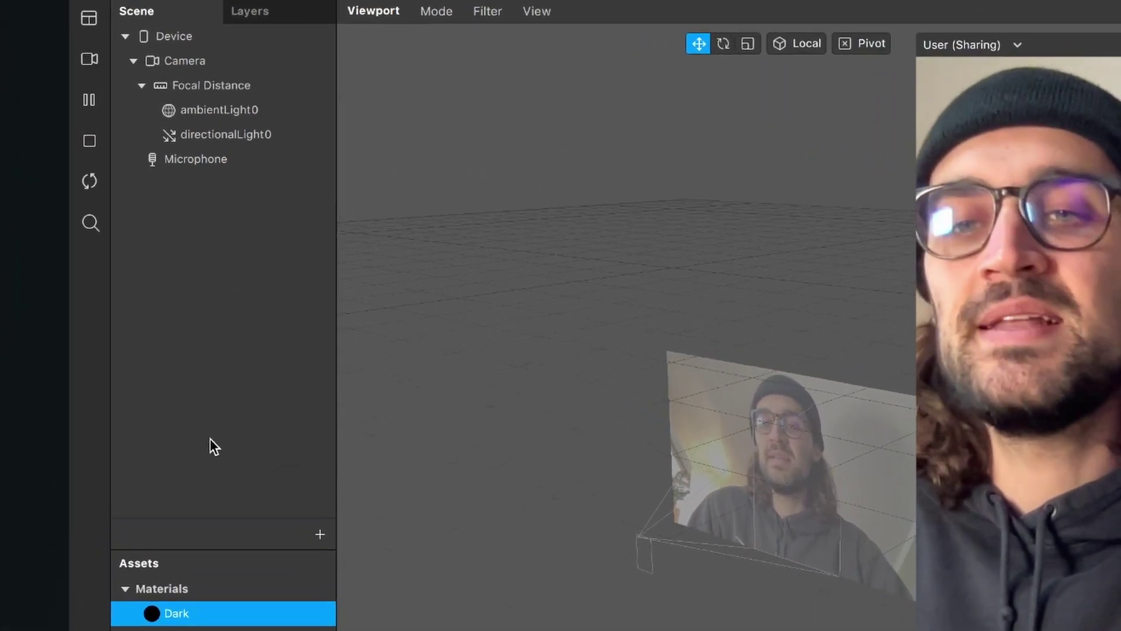
- Insert a Rectangle, found by searching 'rec', into canvas0 and rename it Dark
{"action": "left_click", "coordinate": [317, 533]}
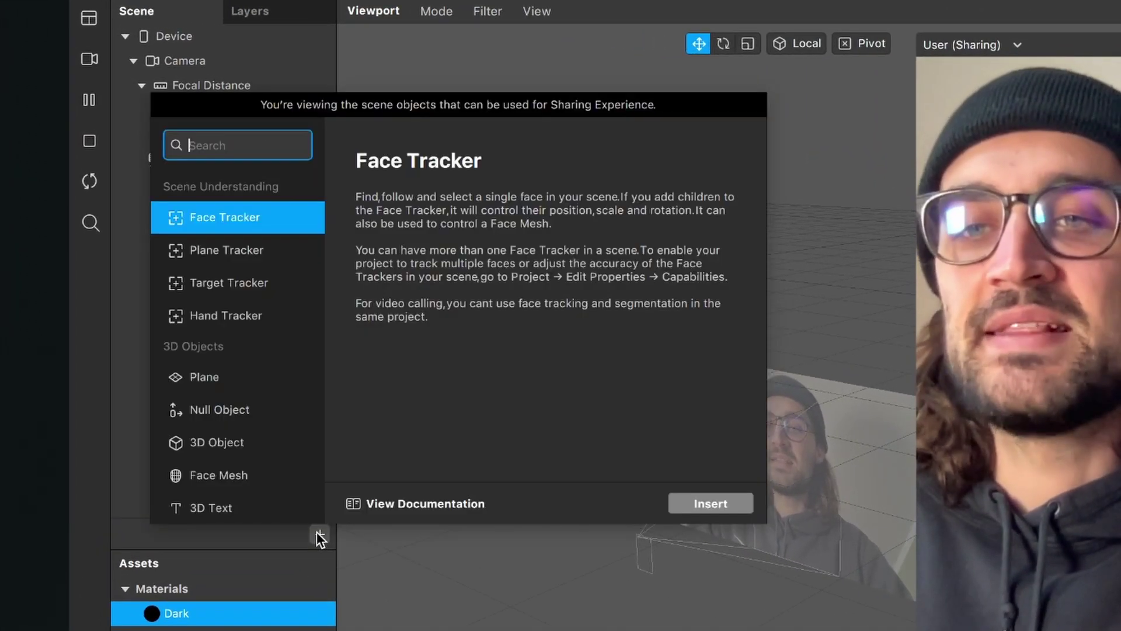
{"action": "type", "text": "rec"}
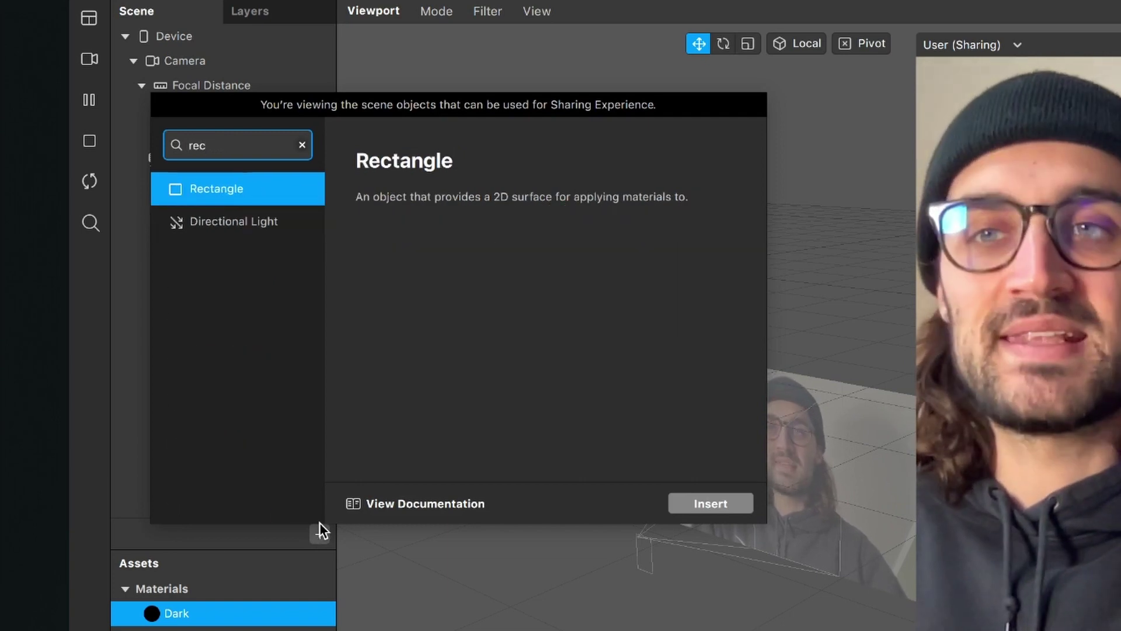
{"action": "key", "text": "Return"}
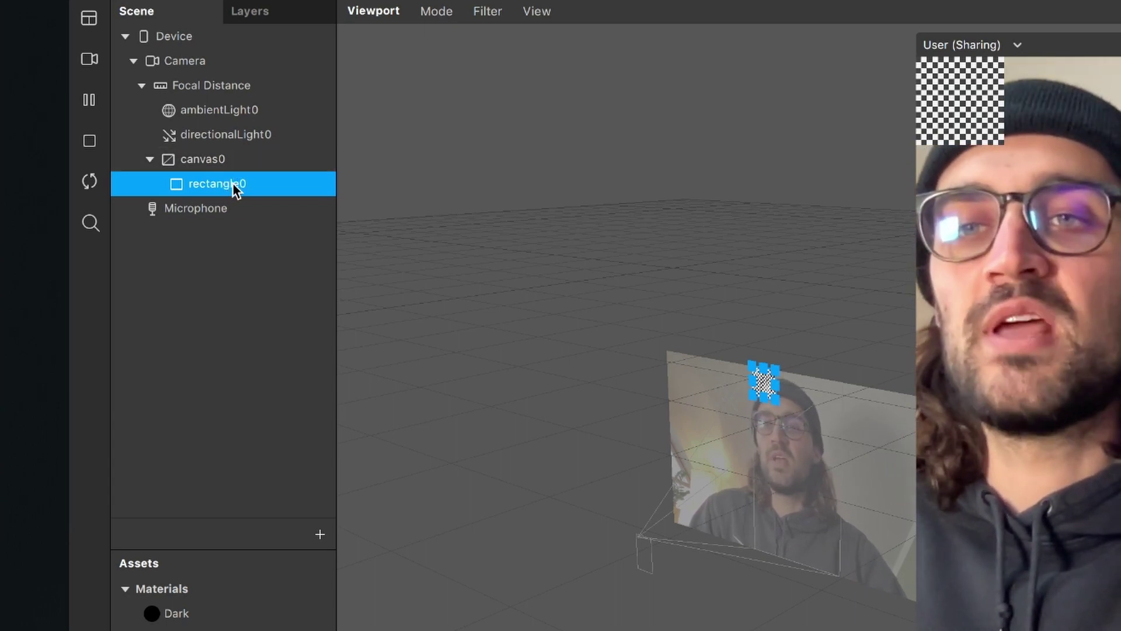
{"action": "double_click", "coordinate": [233, 183]}
{"action": "type", "text": "Dark"}
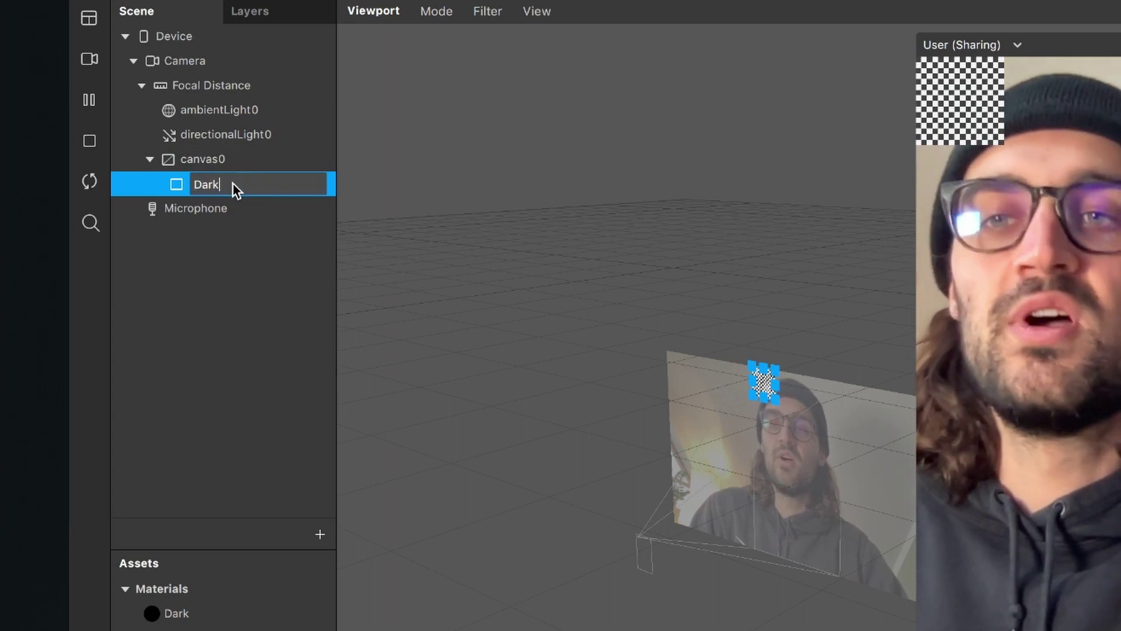
{"action": "key", "text": "Return"}
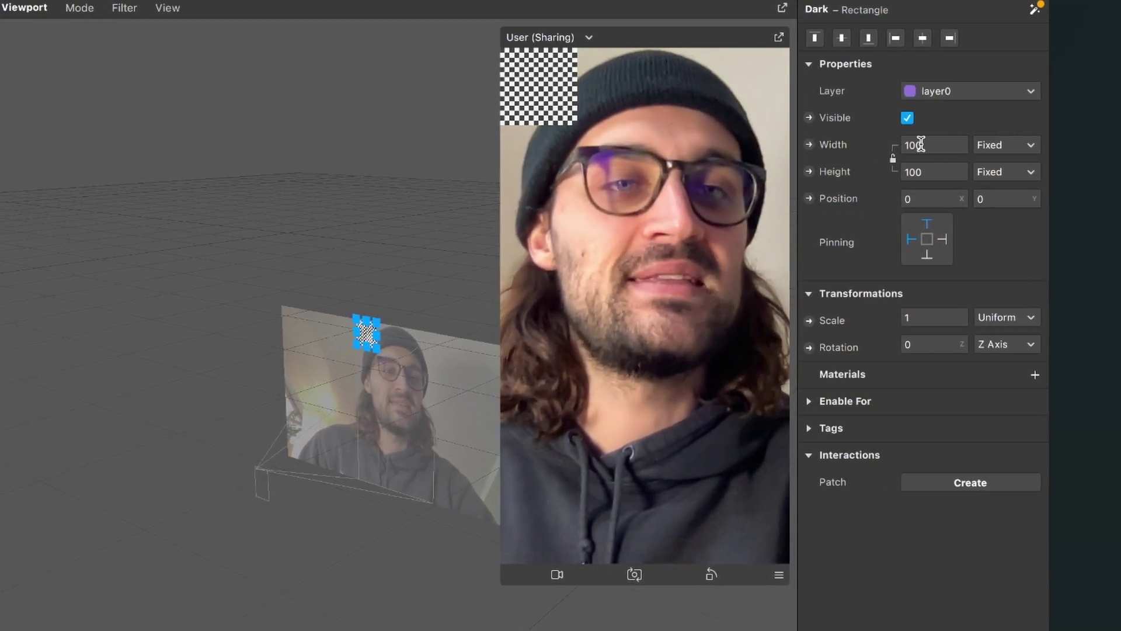
- Make the Dark rectangle fill the canvas at relative 100 width and height, and assign the Dark material
{"action": "left_click", "coordinate": [934, 145]}
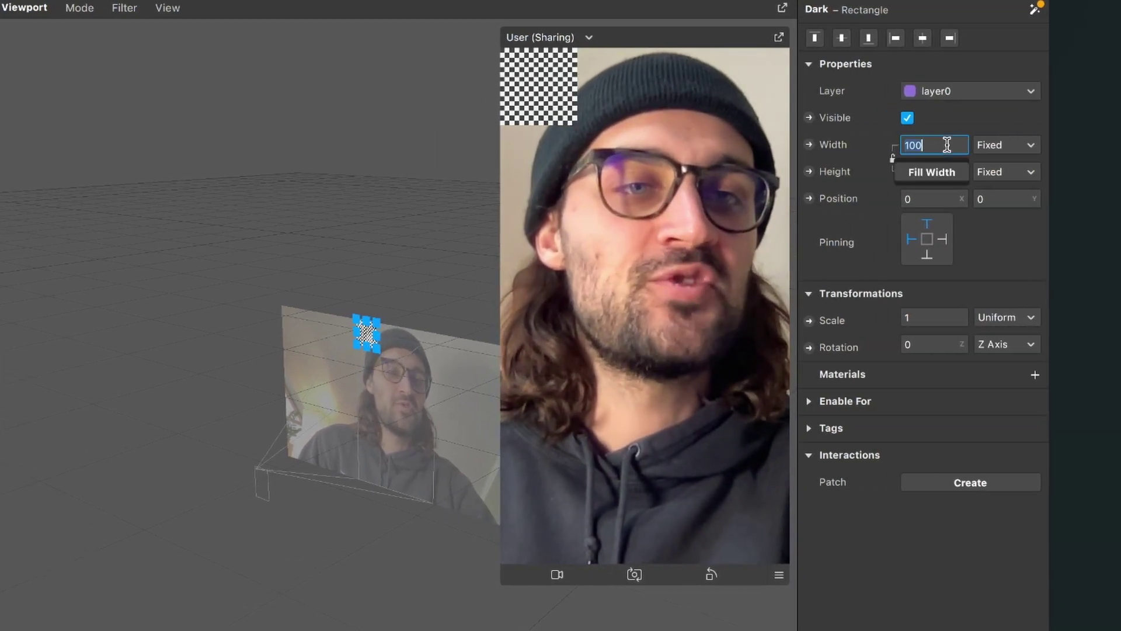
{"action": "left_click", "coordinate": [933, 172]}
{"action": "left_click", "coordinate": [935, 171]}
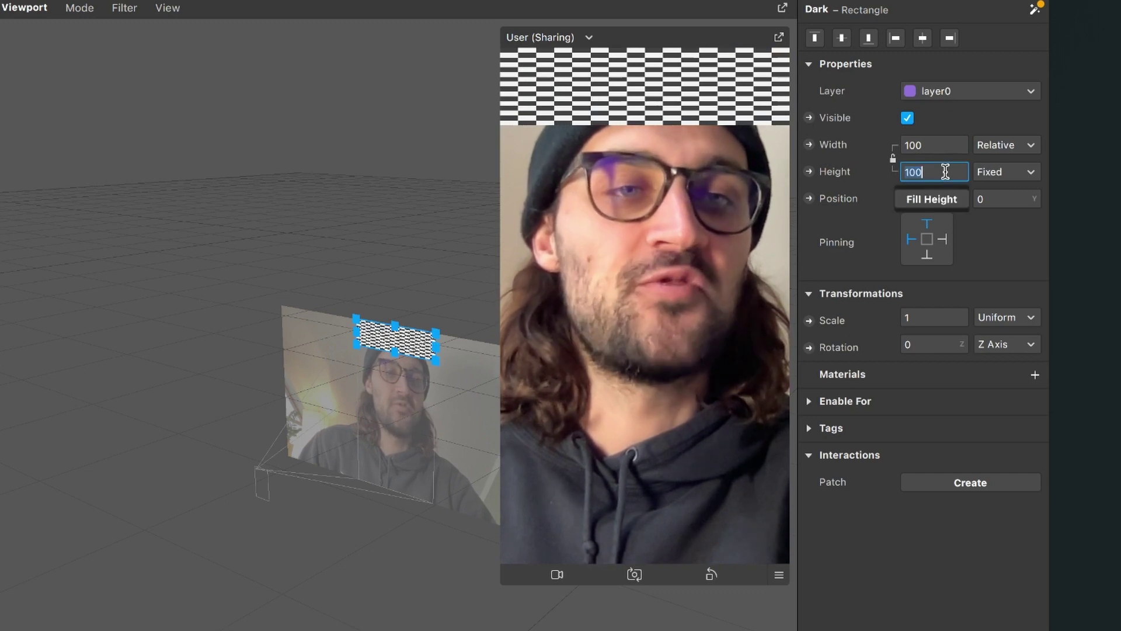
{"action": "left_click", "coordinate": [934, 199]}
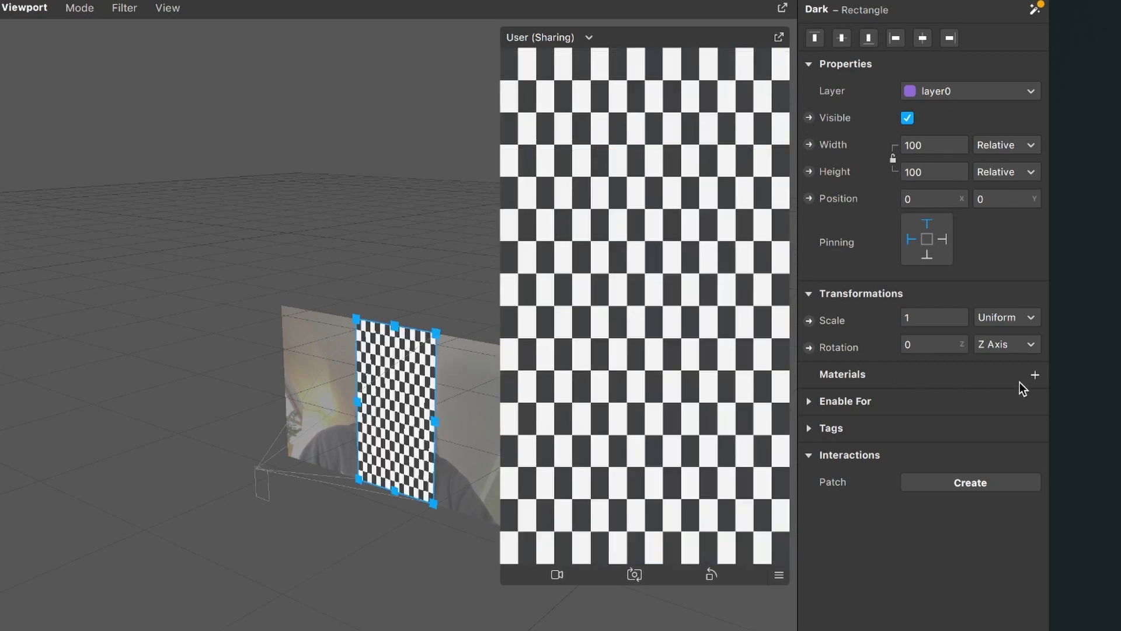
{"action": "left_click", "coordinate": [1035, 376]}
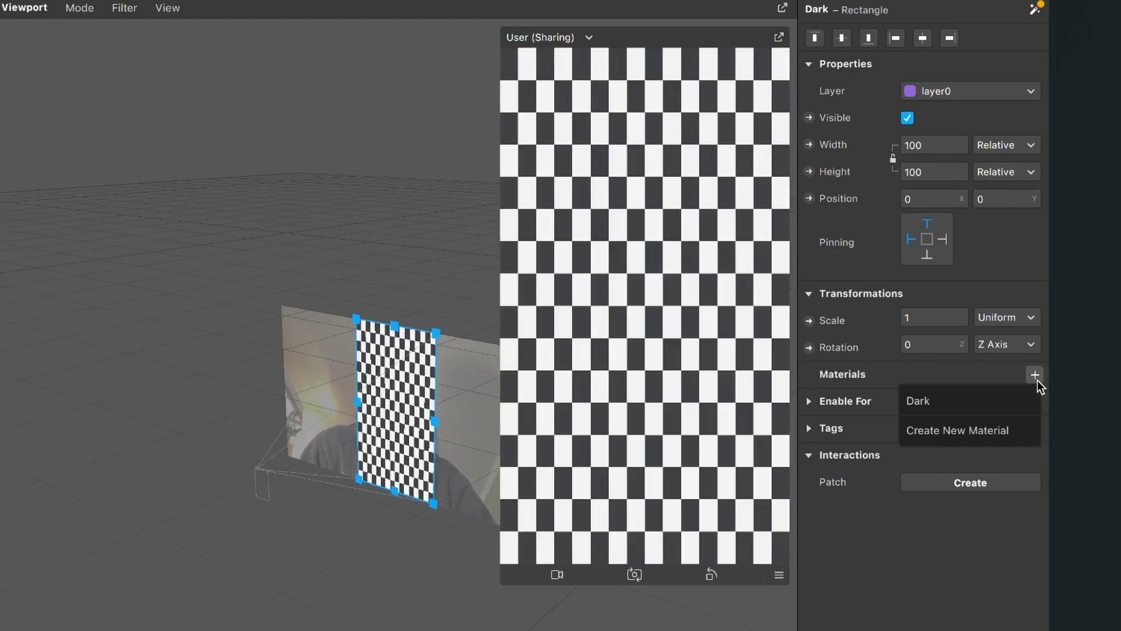
{"action": "left_click", "coordinate": [981, 395]}
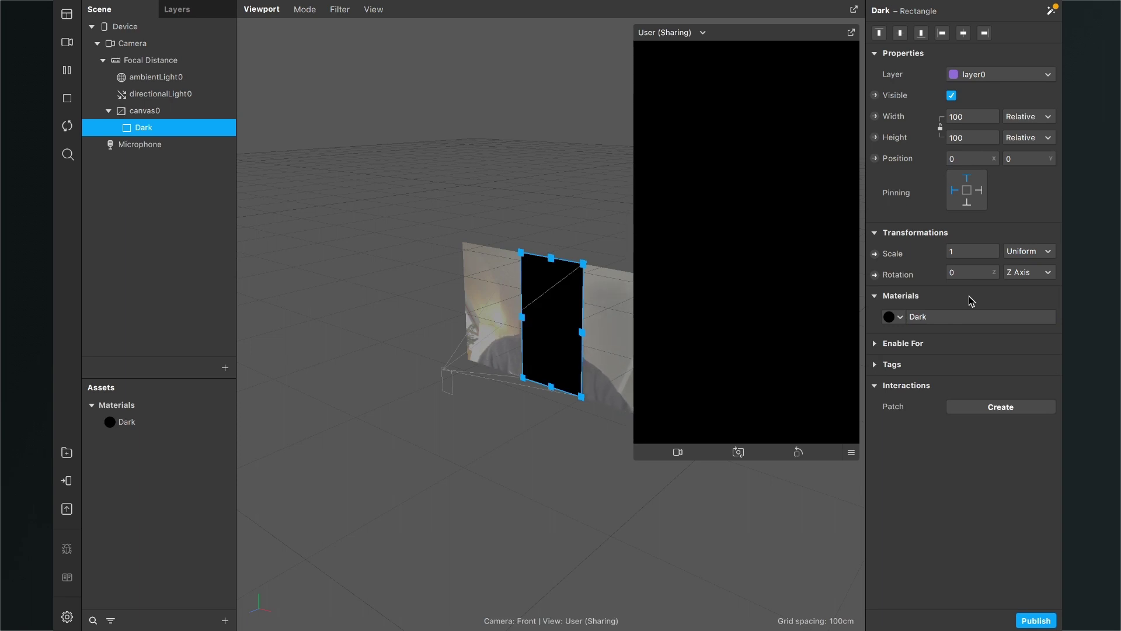
- Lower the Dark material's opacity to 50% so the camera feed shows through
{"action": "double_click", "coordinate": [131, 421]}
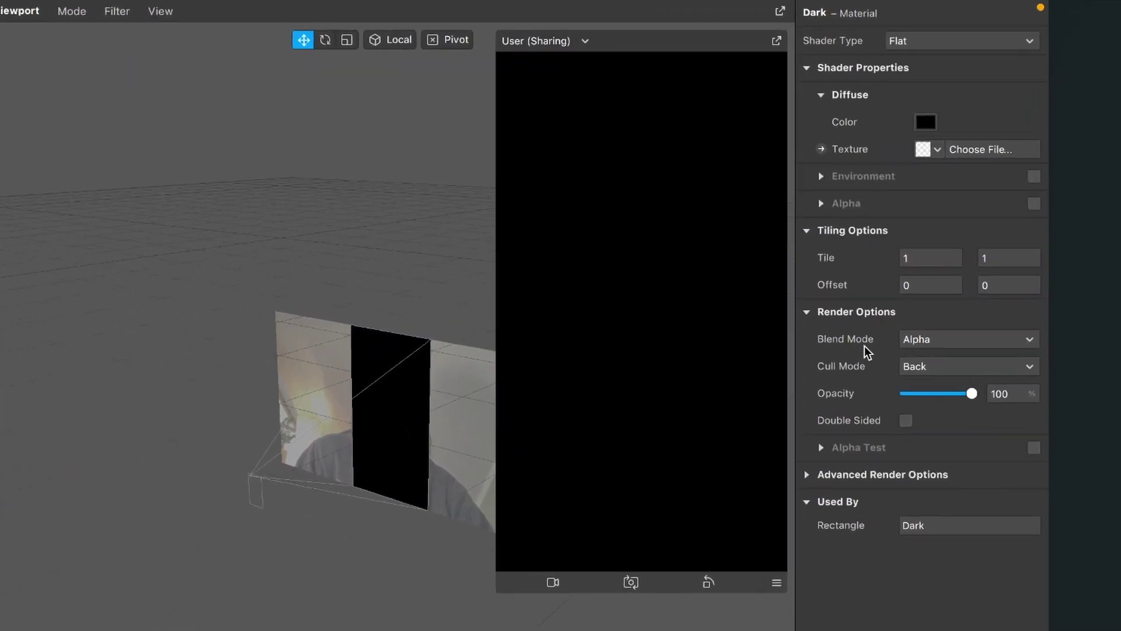
{"action": "left_click_drag", "start_coordinate": [964, 395], "coordinate": [939, 397]}
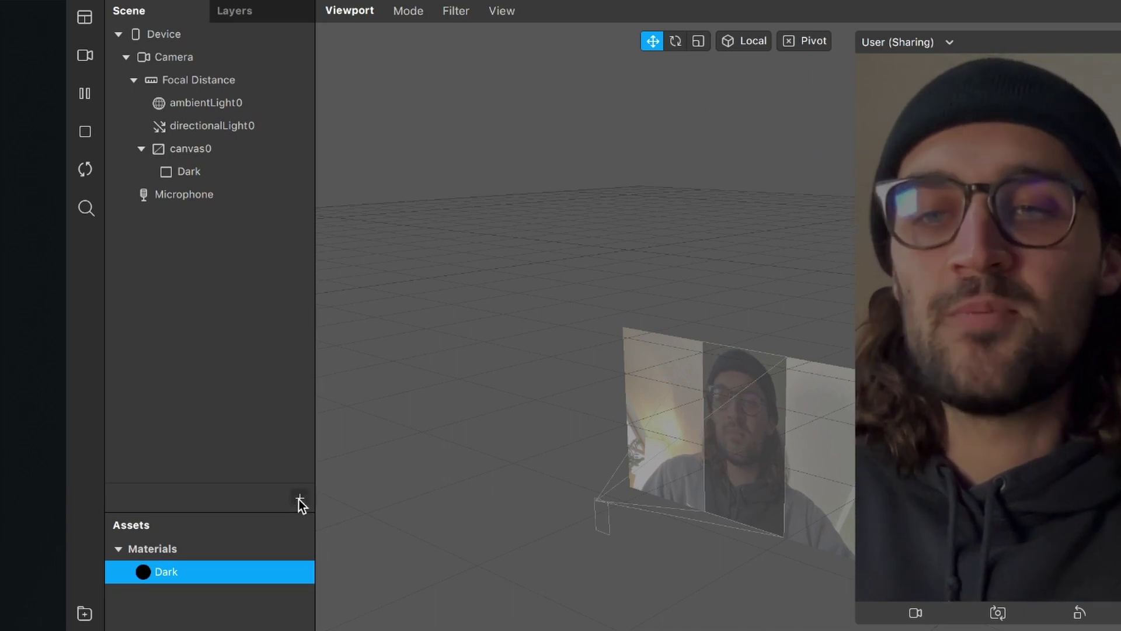
- Insert a 2D Text object into canvas0 and rename it Day
{"action": "left_click", "coordinate": [225, 368]}
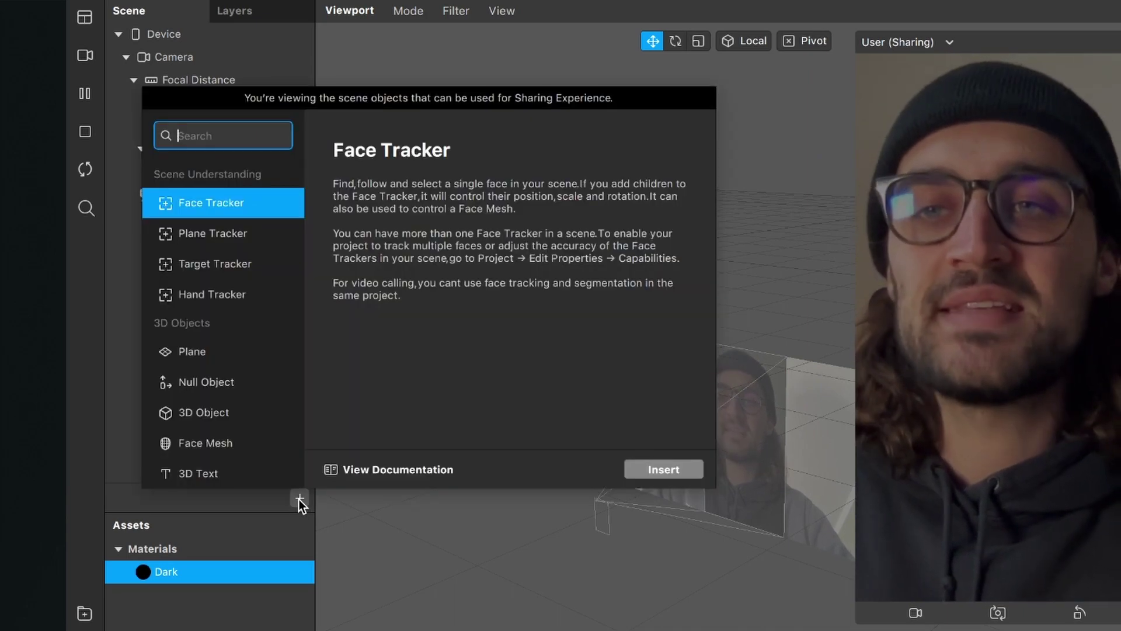
{"action": "type", "text": "2D"}
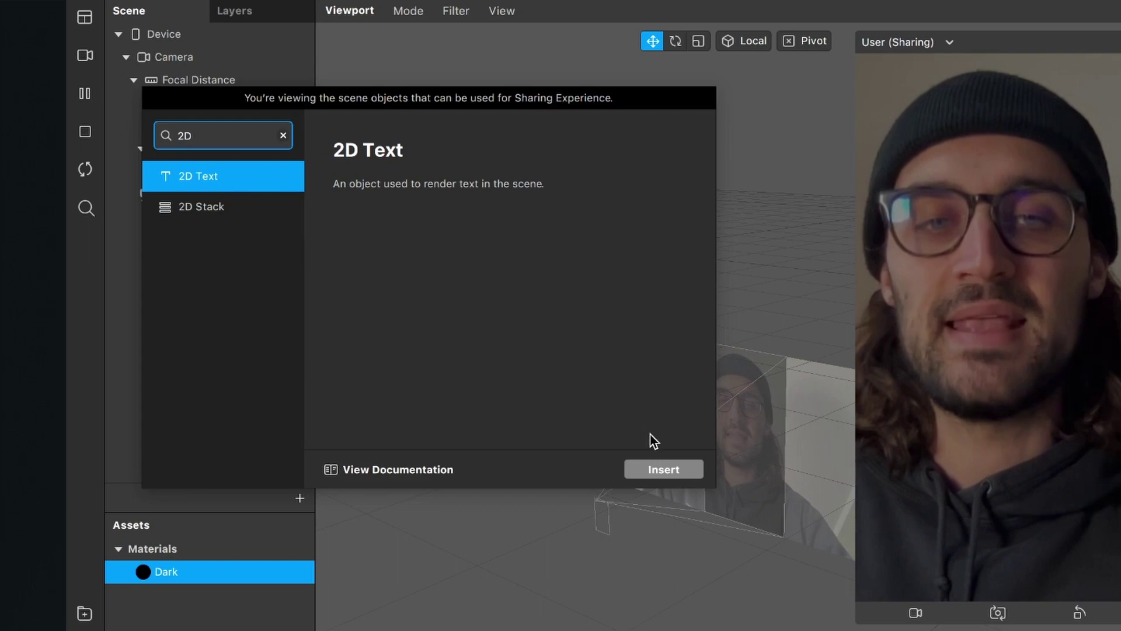
{"action": "left_click", "coordinate": [650, 467]}
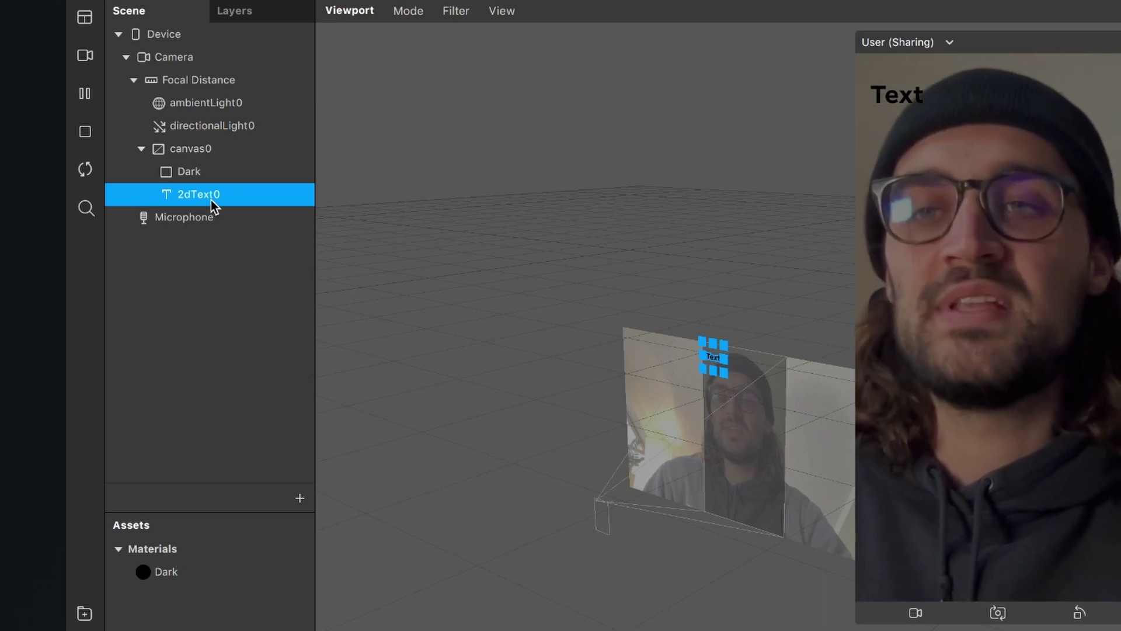
{"action": "double_click", "coordinate": [210, 198]}
{"action": "type", "text": "Day"}
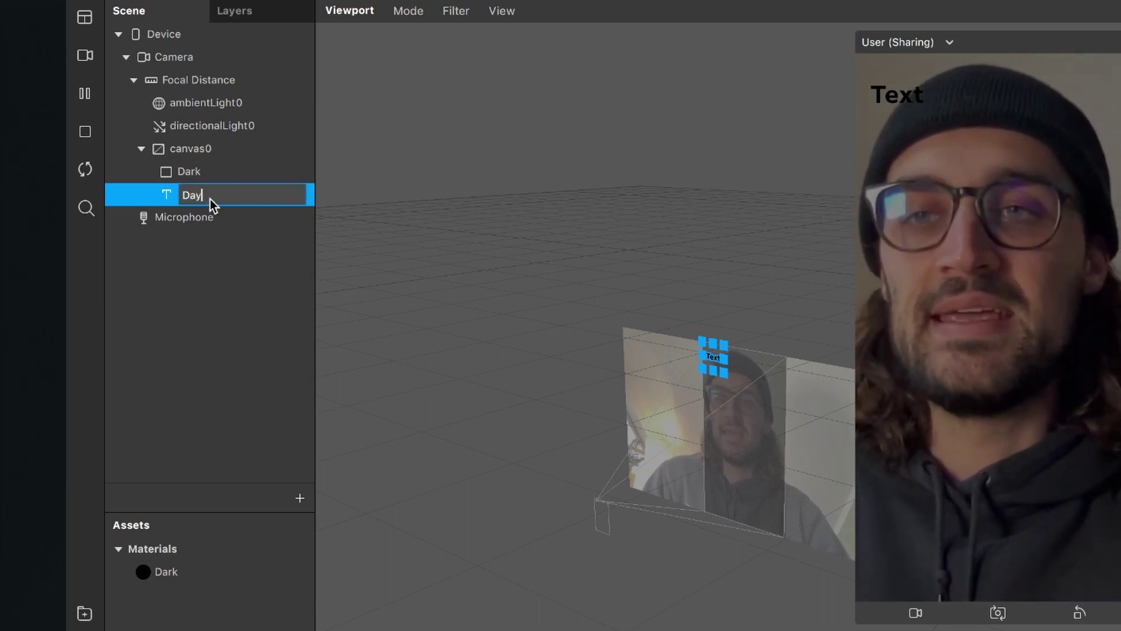
{"action": "key", "text": "Return"}
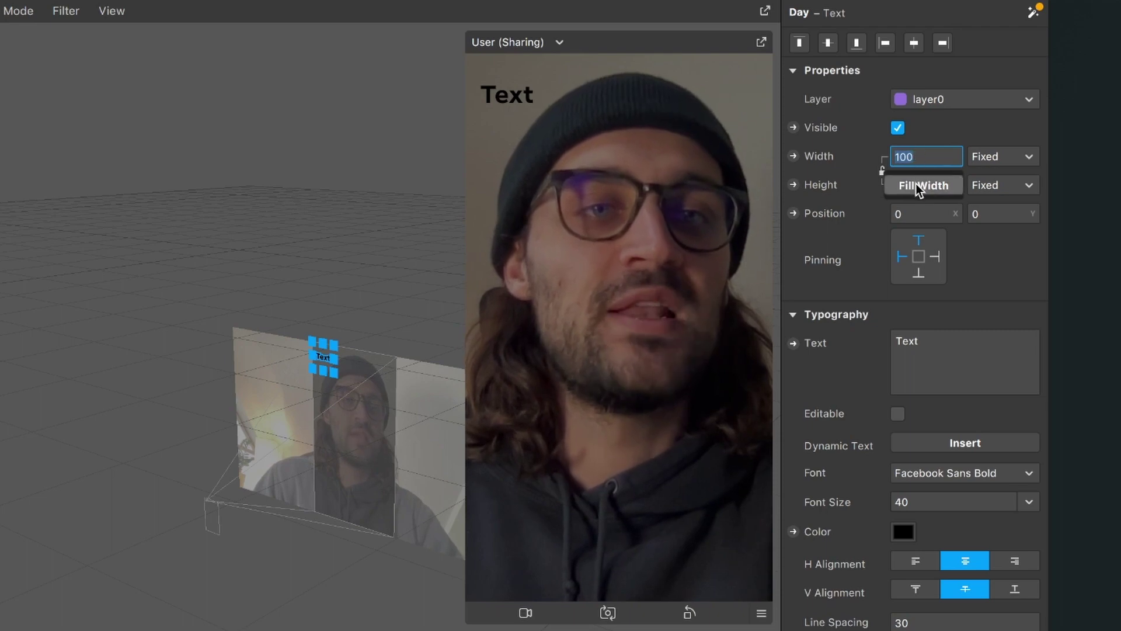
- Set the Day text to Fill Width (relative 100) and make its colour white
{"action": "left_click", "coordinate": [915, 184]}
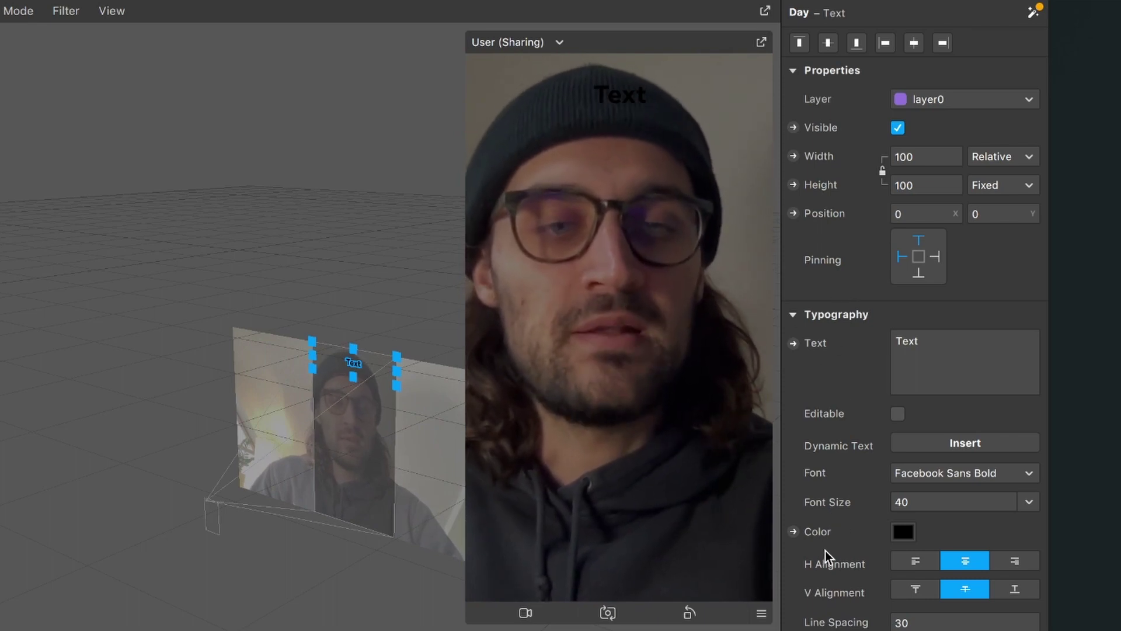
{"action": "left_click", "coordinate": [903, 533]}
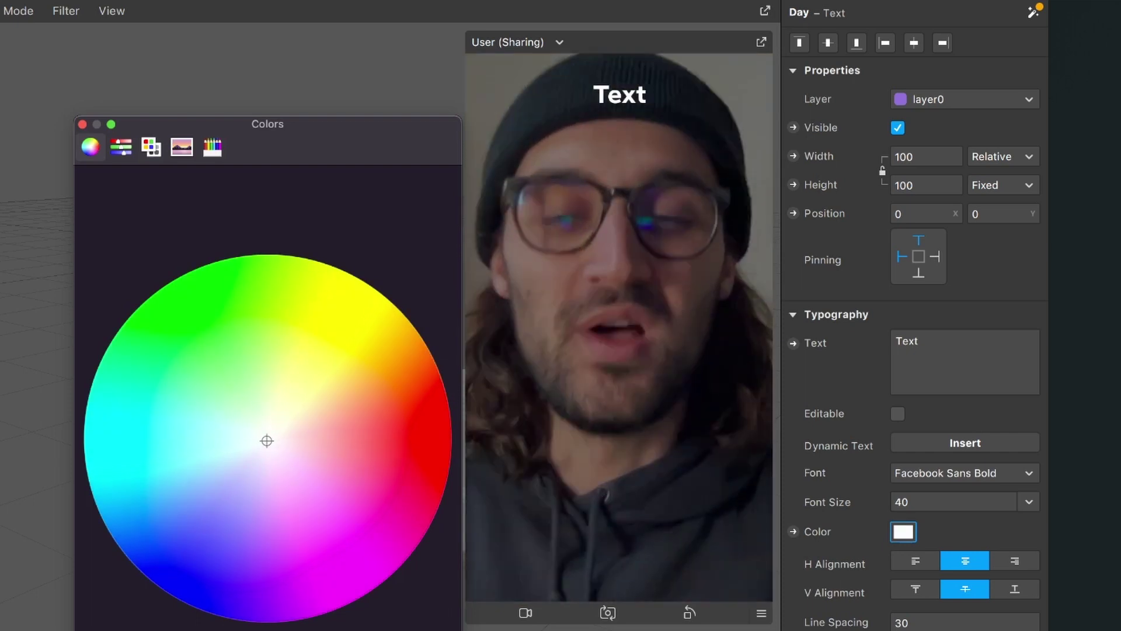
{"action": "key", "text": "Escape"}
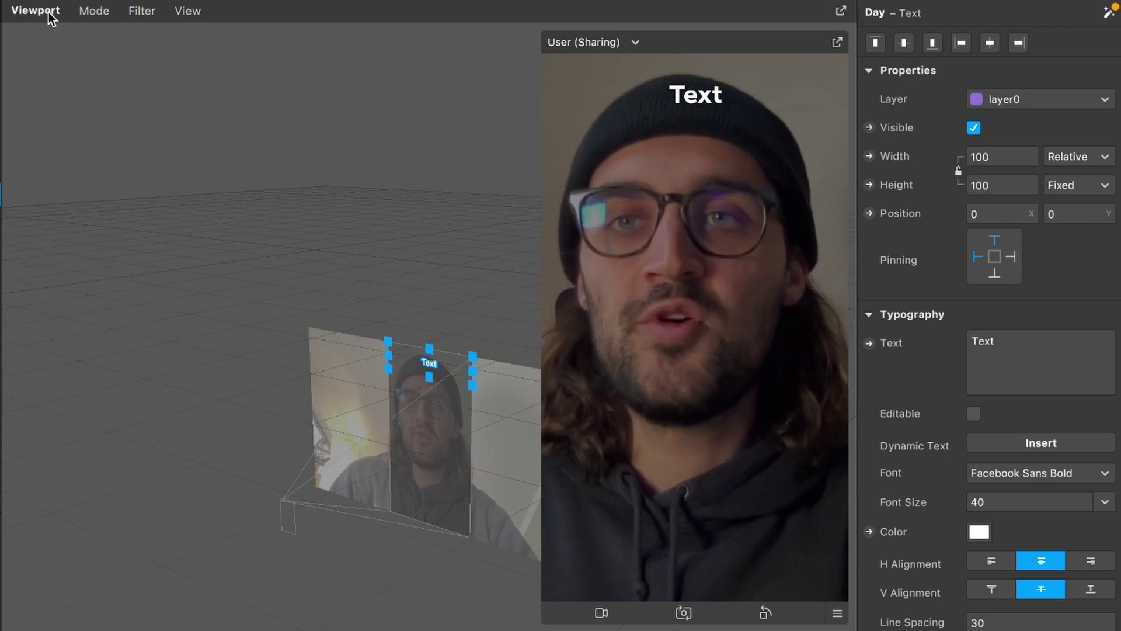
- Switch to Edit 2D Objects mode and drag the Day text down to the canvas's vertical middle
{"action": "left_click", "coordinate": [100, 14]}
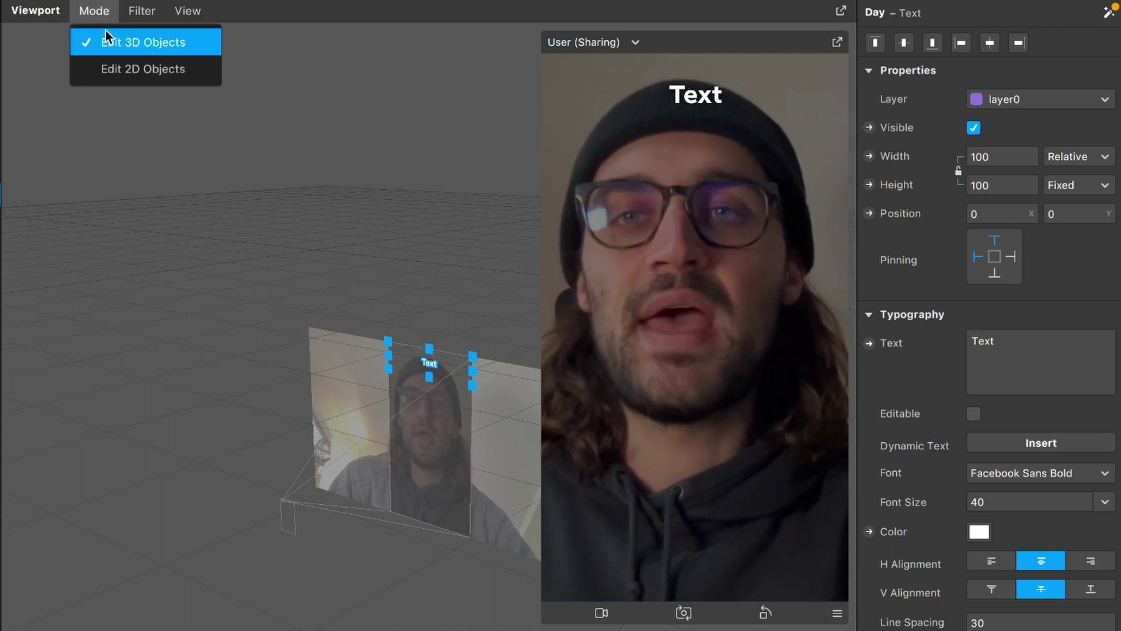
{"action": "left_click", "coordinate": [105, 68]}
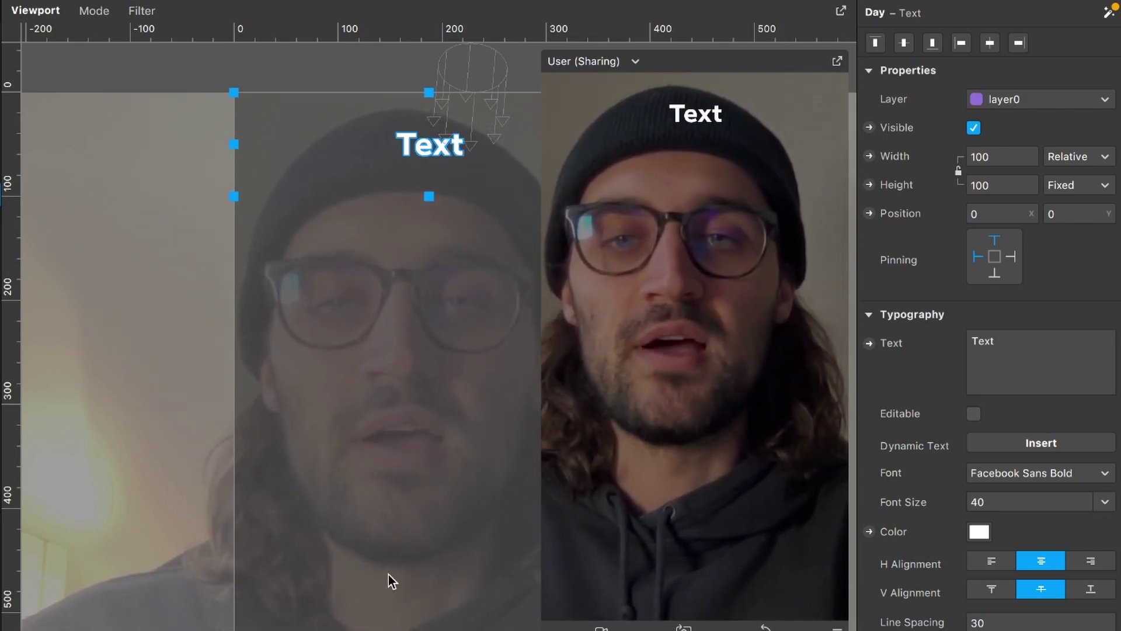
{"action": "scroll", "coordinate": [388, 573], "scroll_direction": "down", "scroll_amount": 1}
{"action": "scroll", "coordinate": [368, 573], "scroll_direction": "right", "scroll_amount": 3}
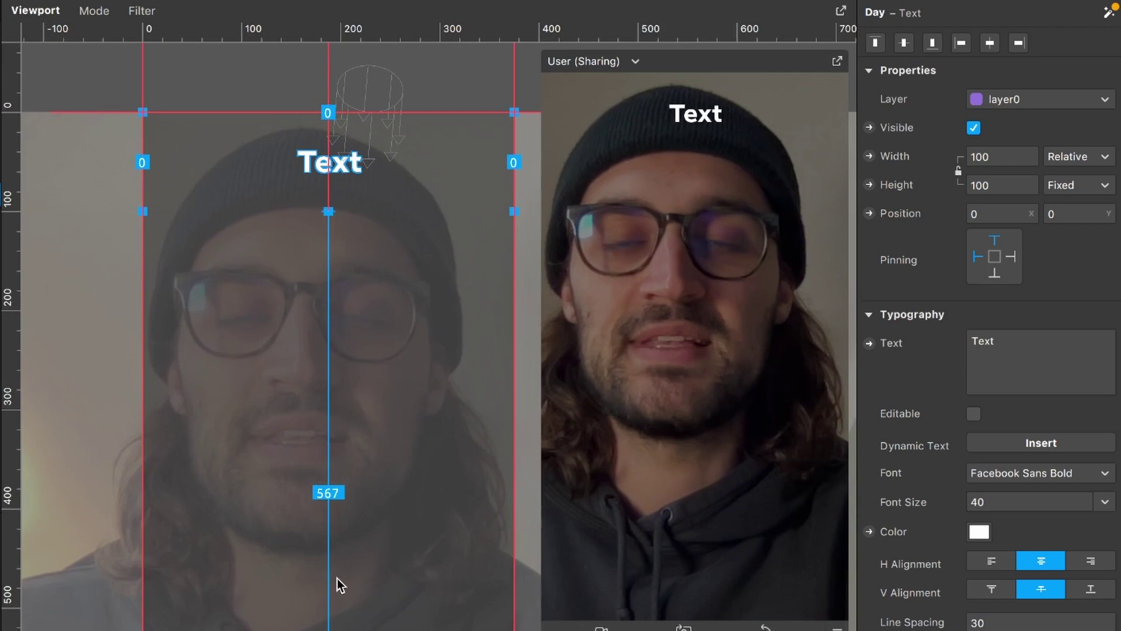
{"action": "left_click_drag", "start_coordinate": [345, 164], "coordinate": [351, 433]}
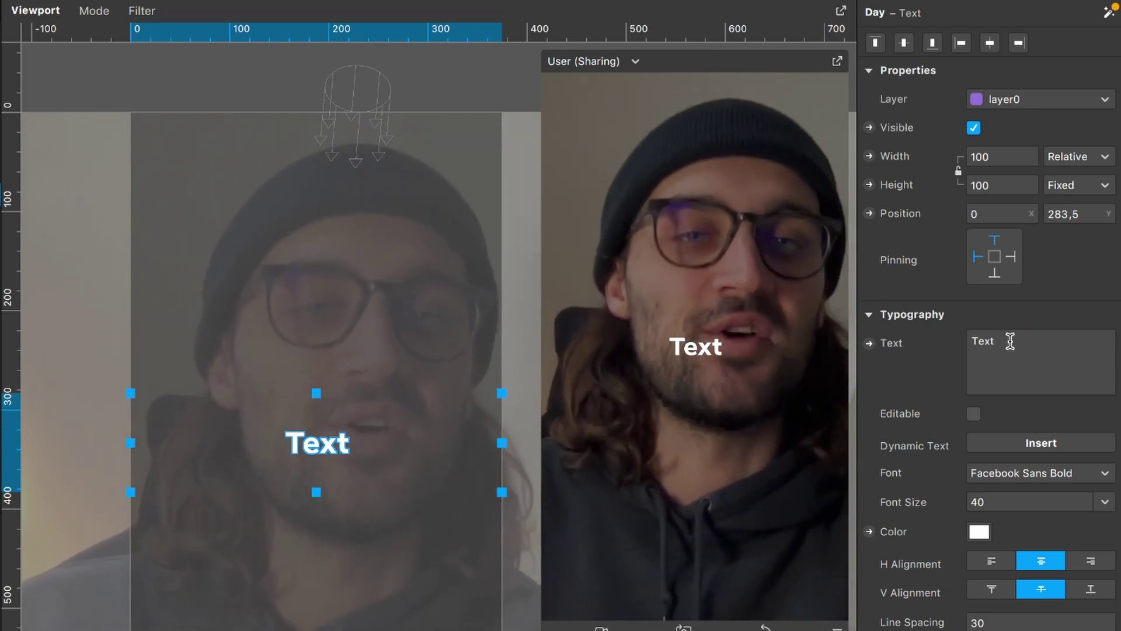
- Replace the placeholder word Text with the dynamic Day of Week value
{"action": "double_click", "coordinate": [1011, 341]}
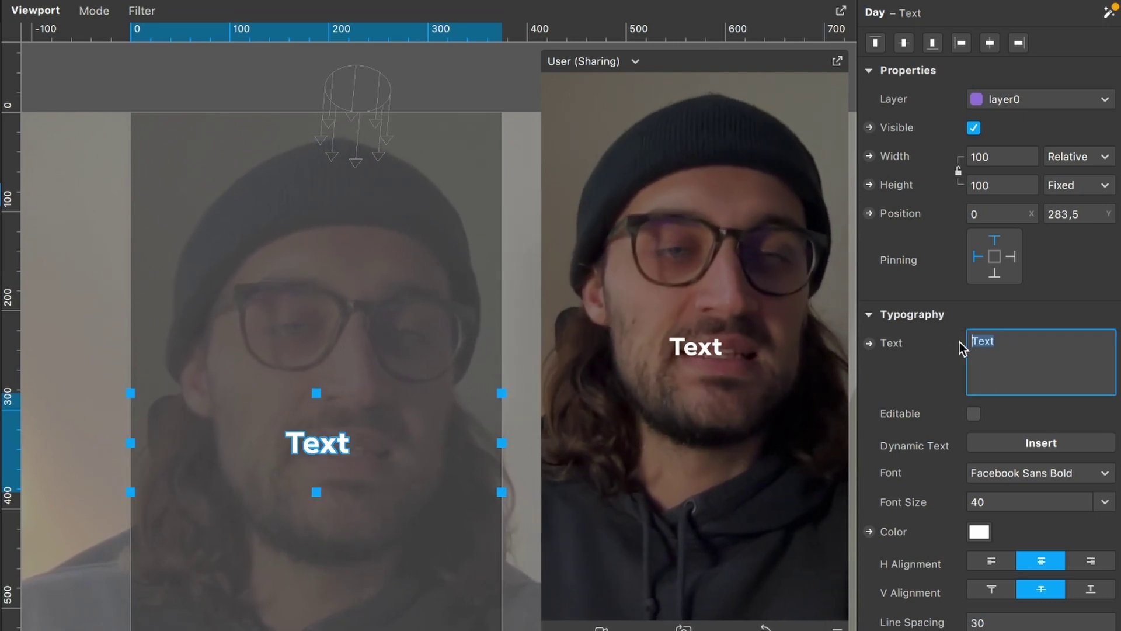
{"action": "key", "text": "BackSpace"}
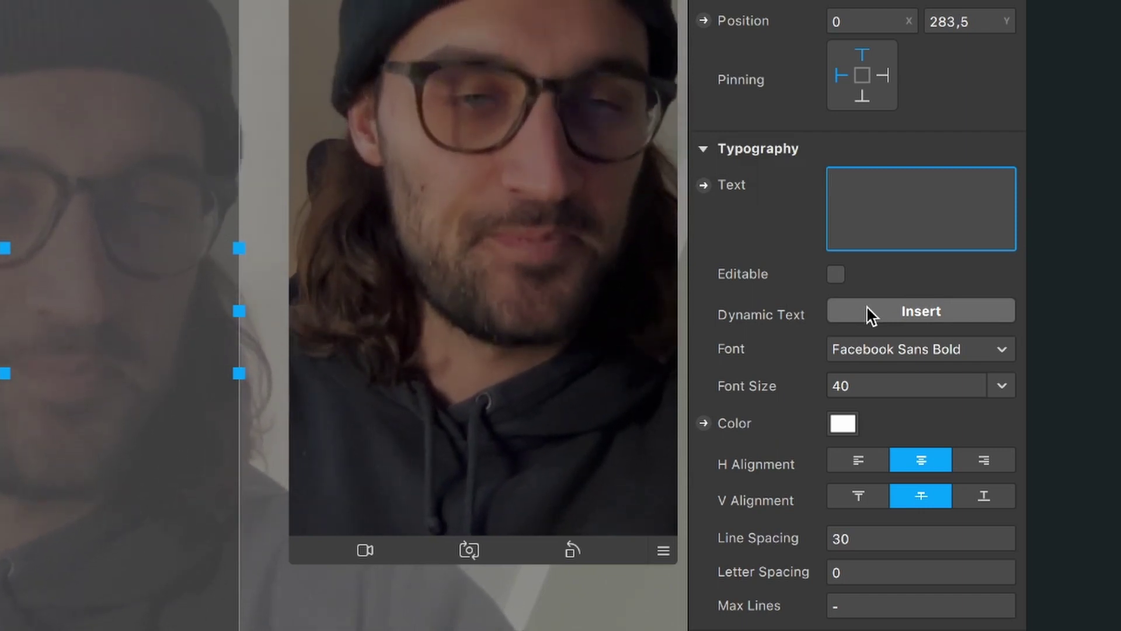
{"action": "left_click", "coordinate": [867, 309]}
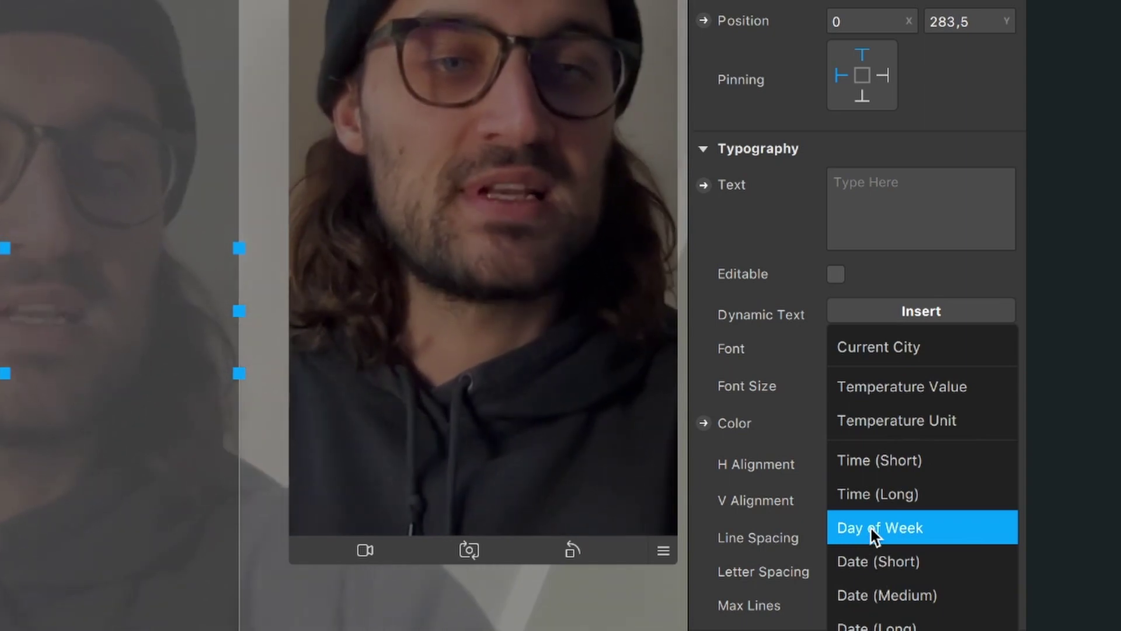
{"action": "left_click", "coordinate": [871, 528]}
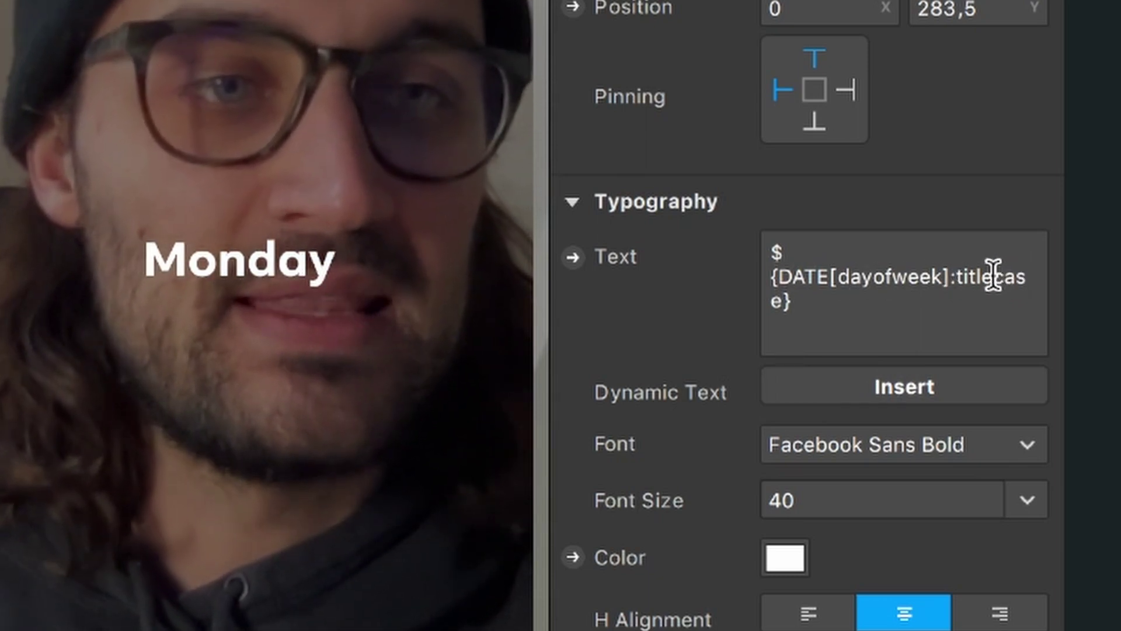
- Change the expression's titlecase setting to uppercase so the title reads MONDAY
{"action": "left_click", "coordinate": [995, 274]}
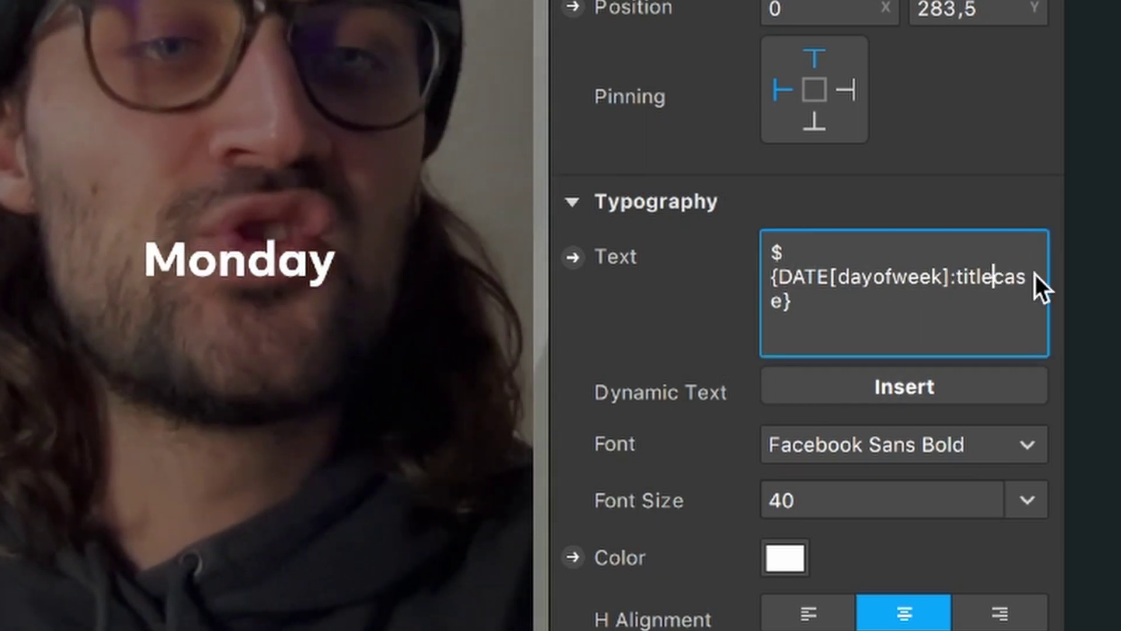
{"action": "key", "text": "BackSpace"}
{"action": "key", "text": "BackSpace"}
{"action": "key", "text": "BackSpace"}
{"action": "key", "text": "BackSpace"}
{"action": "key", "text": "BackSpace"}
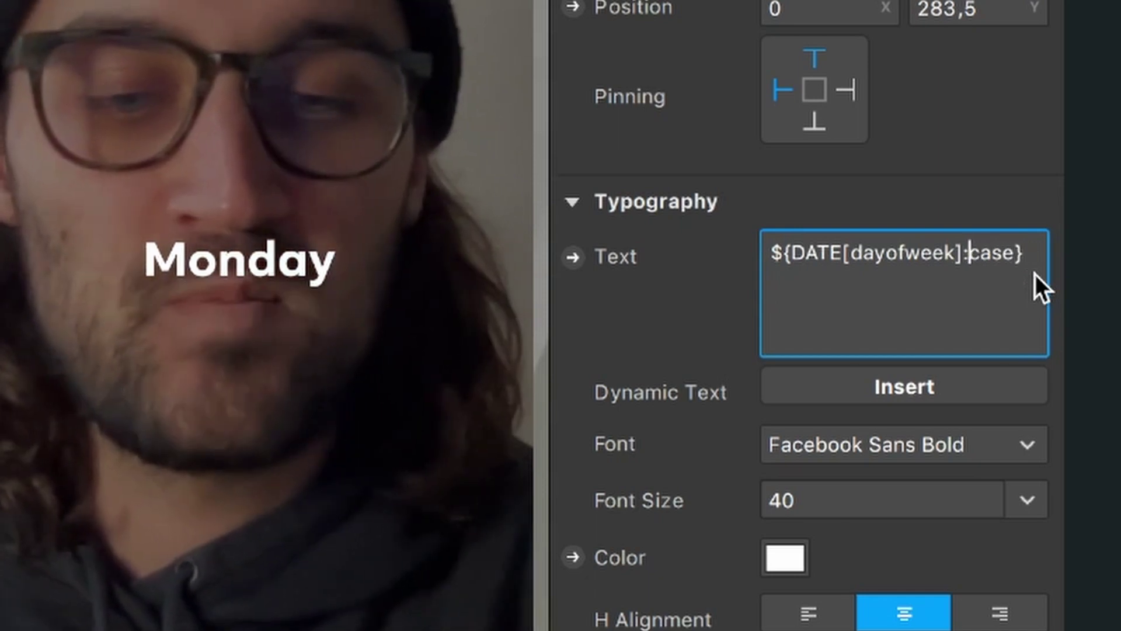
{"action": "type", "text": "upper"}
{"action": "left_click", "coordinate": [921, 333]}
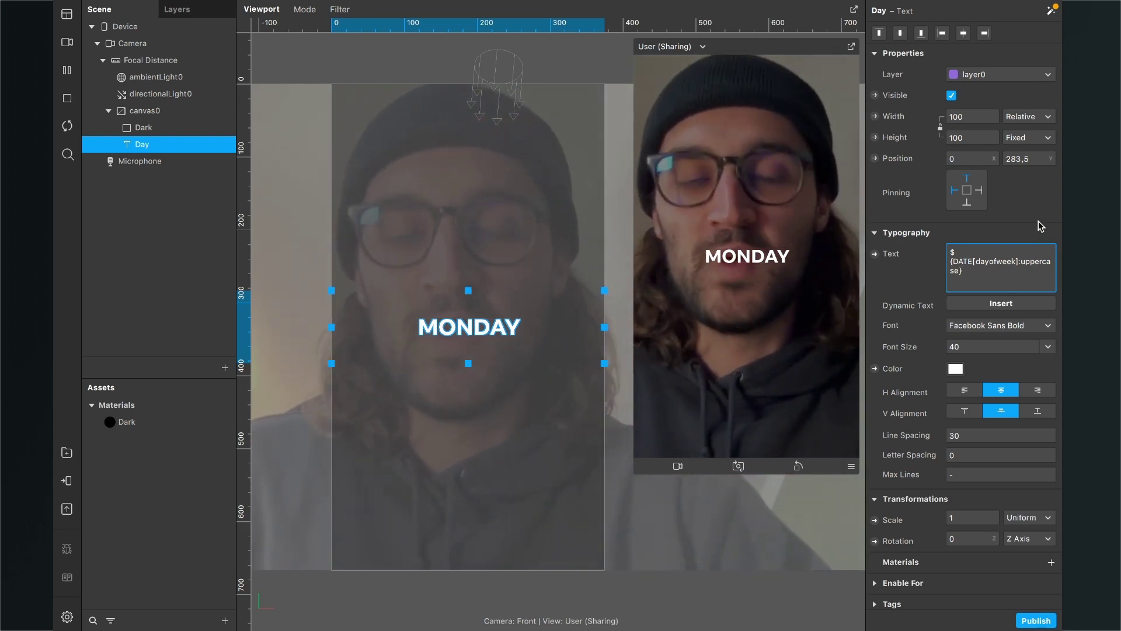
- Add a second 2D Text object to canvas0 and begin renaming it
{"action": "left_click", "coordinate": [193, 254]}
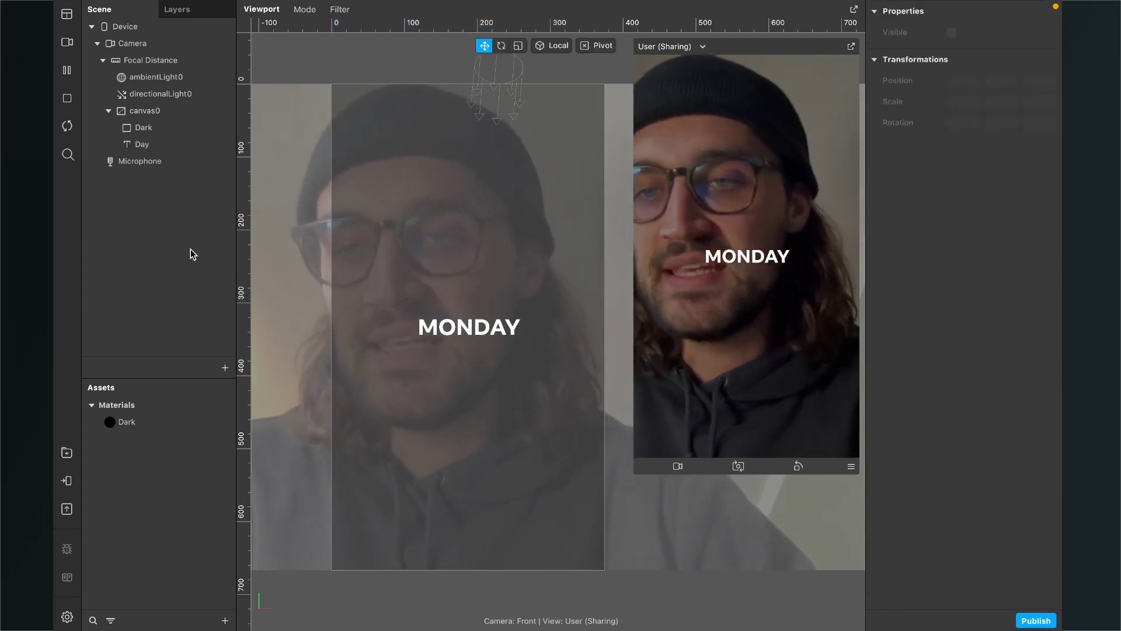
{"action": "left_click", "coordinate": [225, 369]}
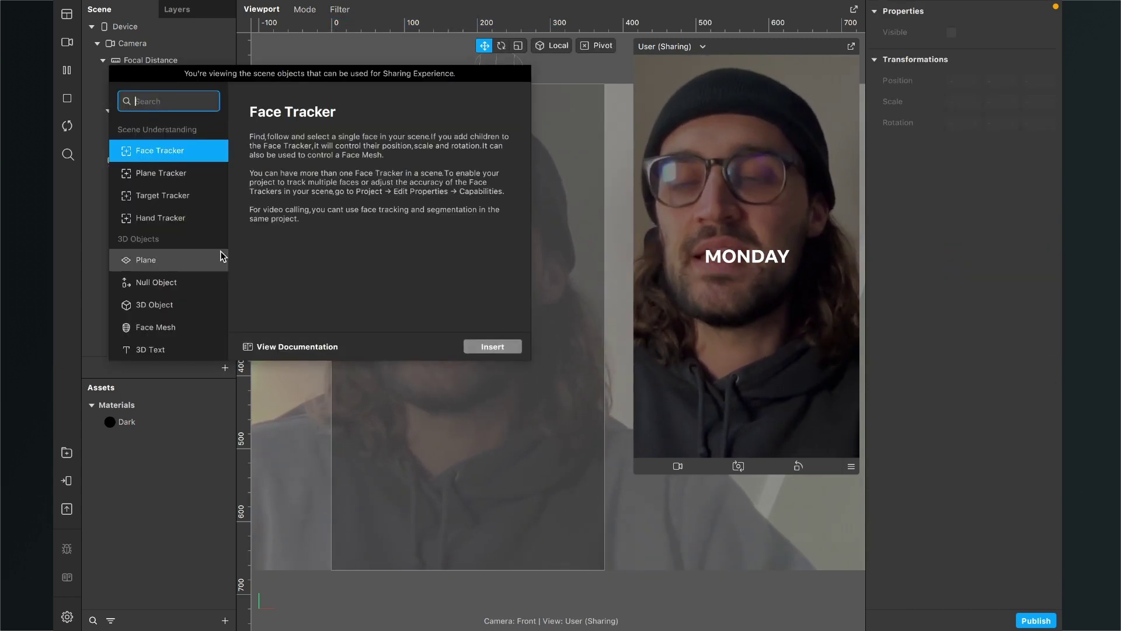
{"action": "type", "text": "2D"}
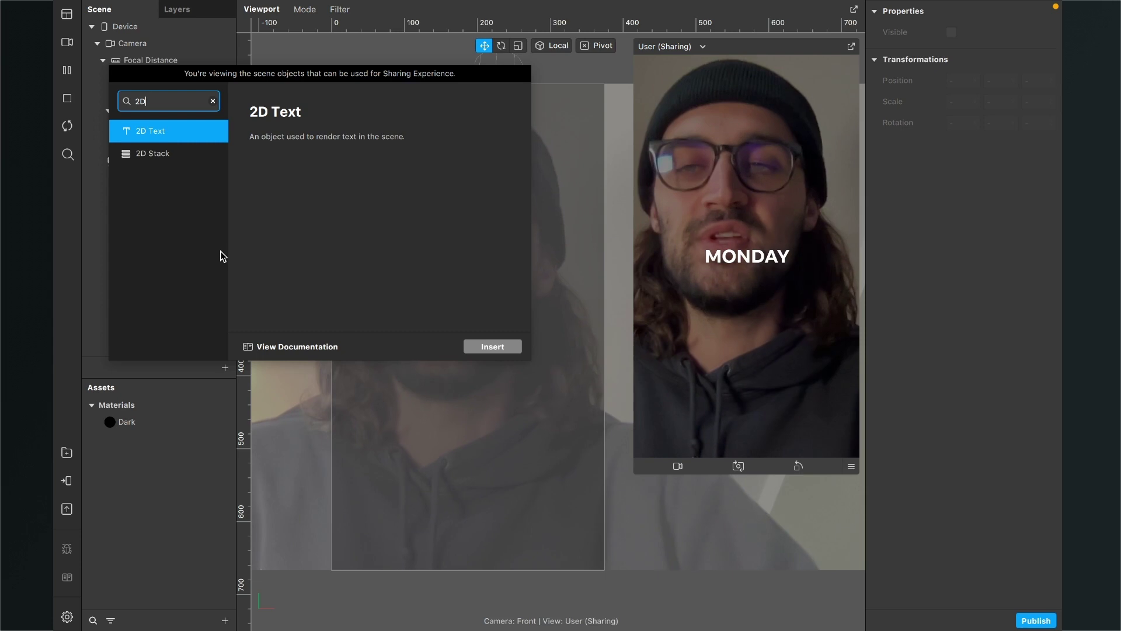
{"action": "key", "text": "Return"}
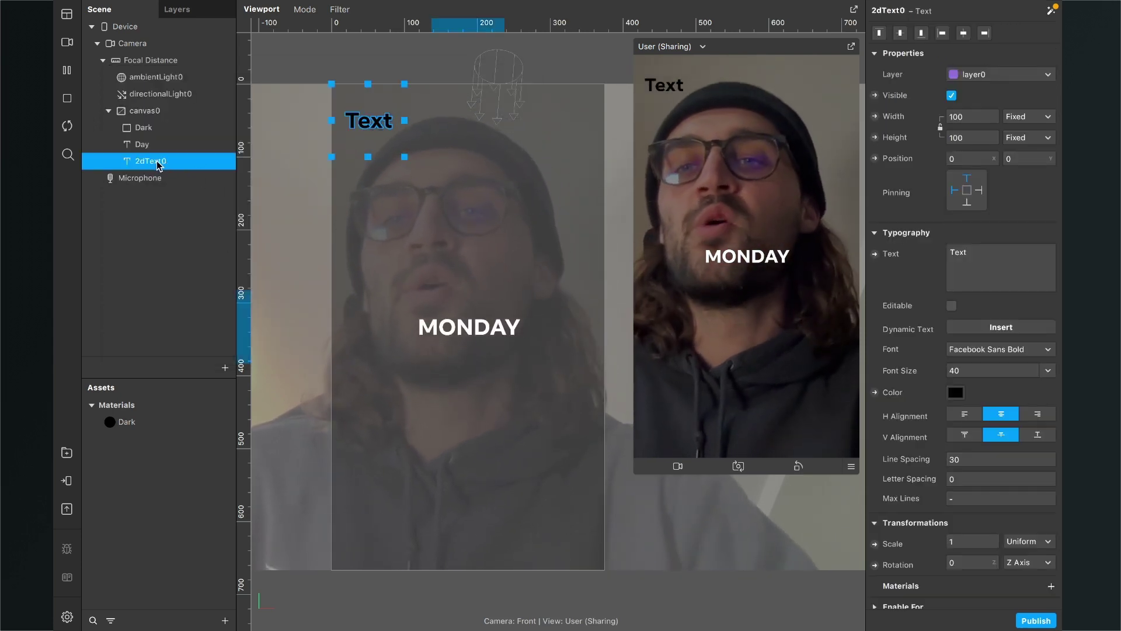
{"action": "double_click", "coordinate": [159, 163]}
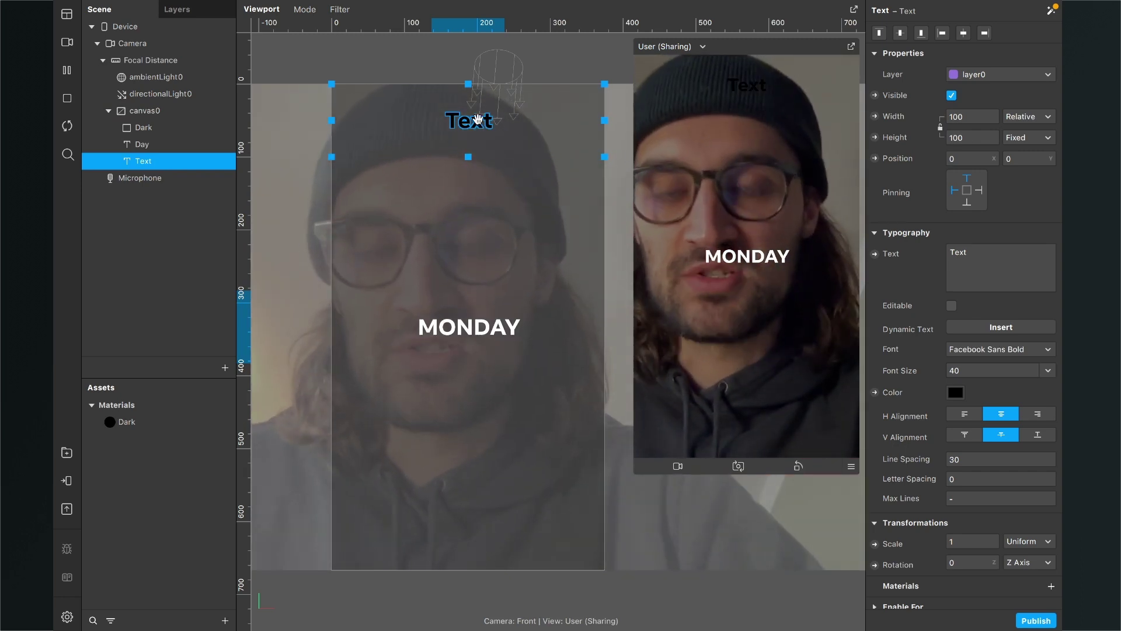
- Place the new text just below MONDAY in white, size 15, reading 'Here goes some additional text you want to add to this filter!'
{"action": "left_click_drag", "start_coordinate": [478, 120], "coordinate": [477, 209]}
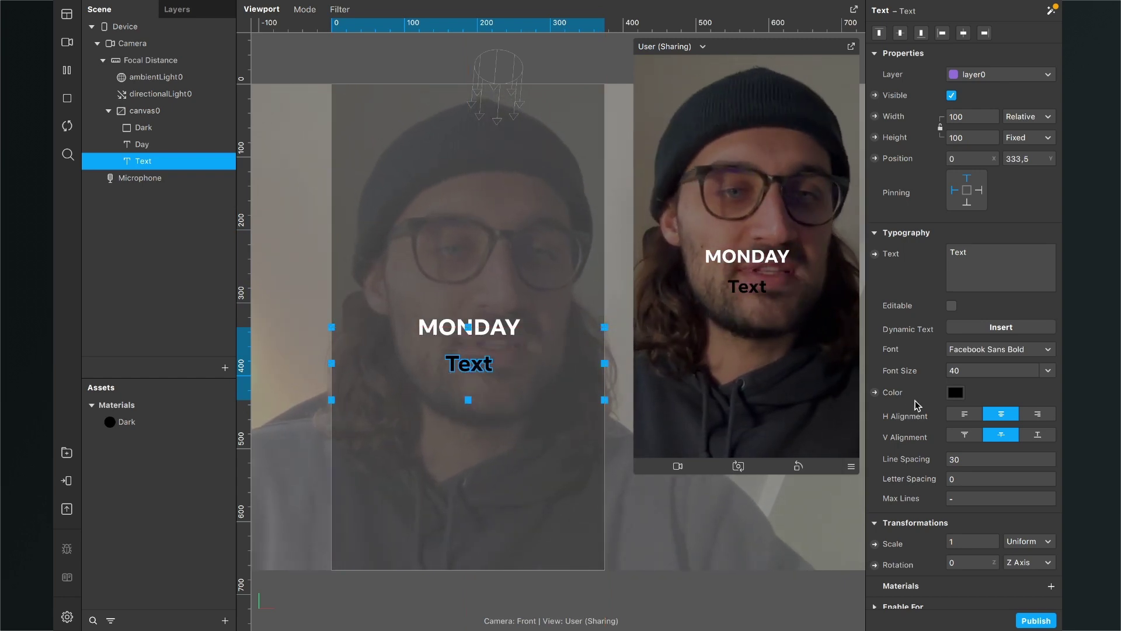
{"action": "left_click", "coordinate": [955, 393]}
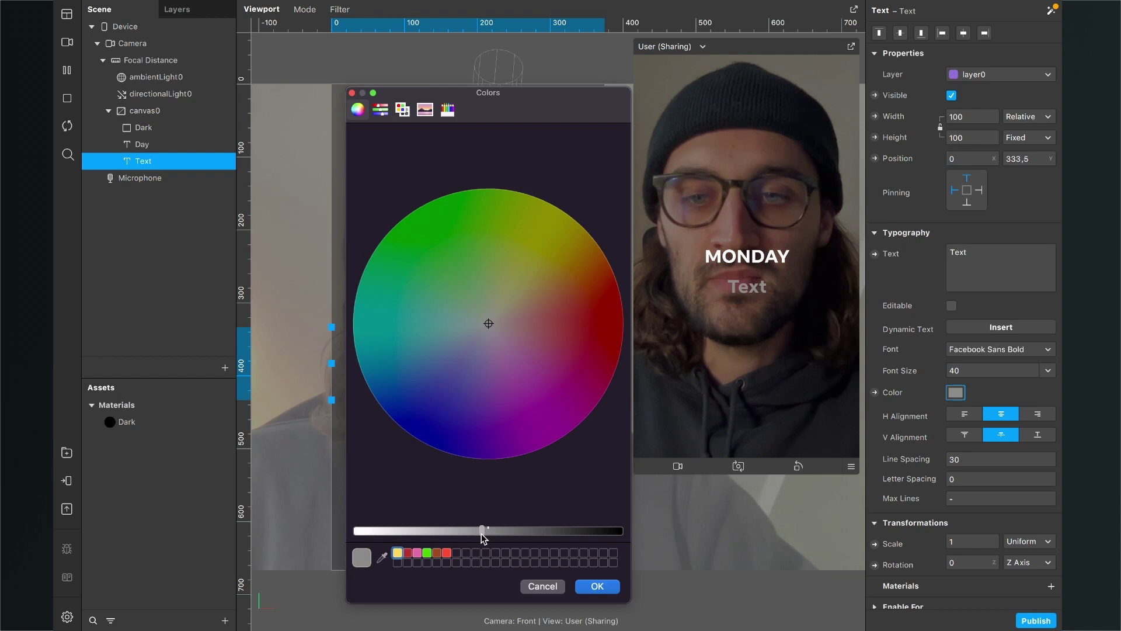
{"action": "left_click_drag", "start_coordinate": [483, 536], "coordinate": [310, 532]}
{"action": "left_click", "coordinate": [598, 586]}
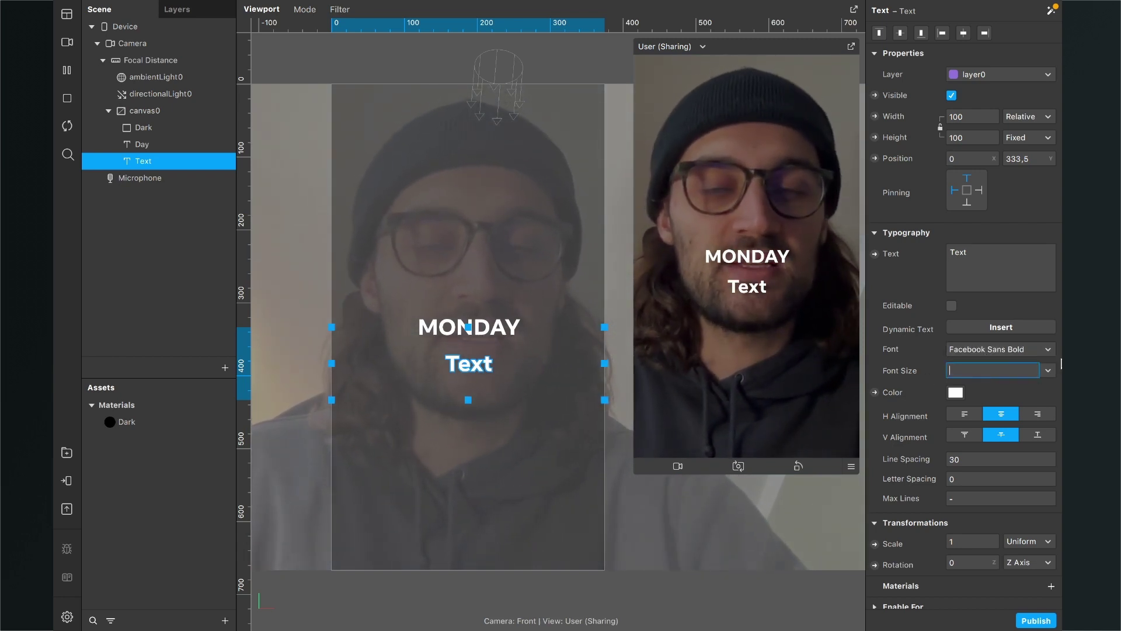
{"action": "type", "text": "15"}
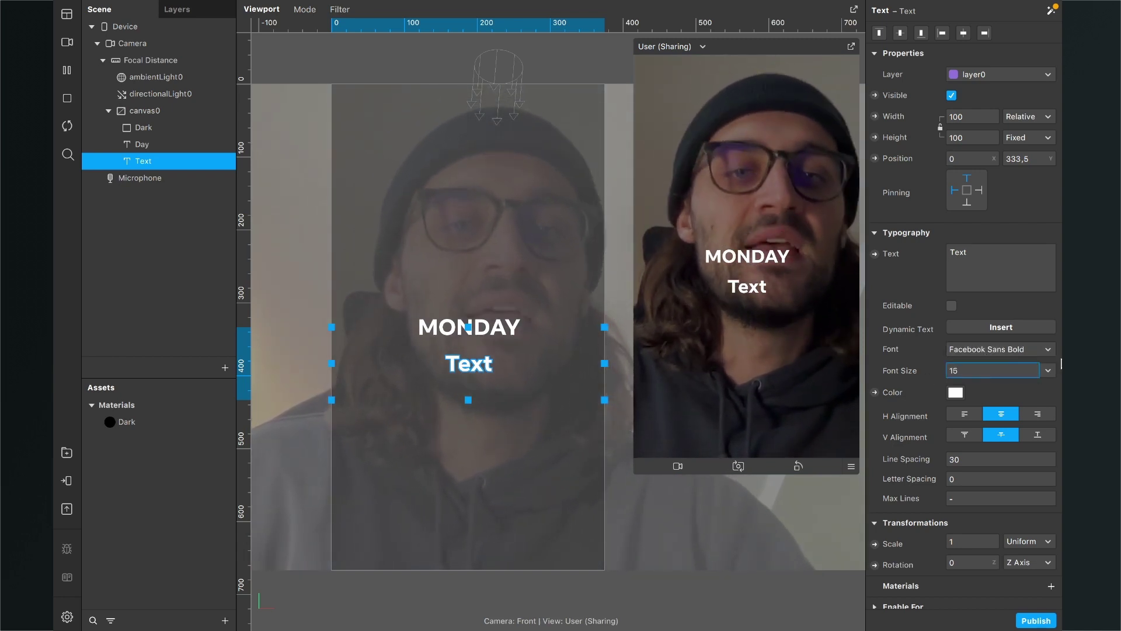
{"action": "left_click_drag", "start_coordinate": [463, 365], "coordinate": [463, 352]}
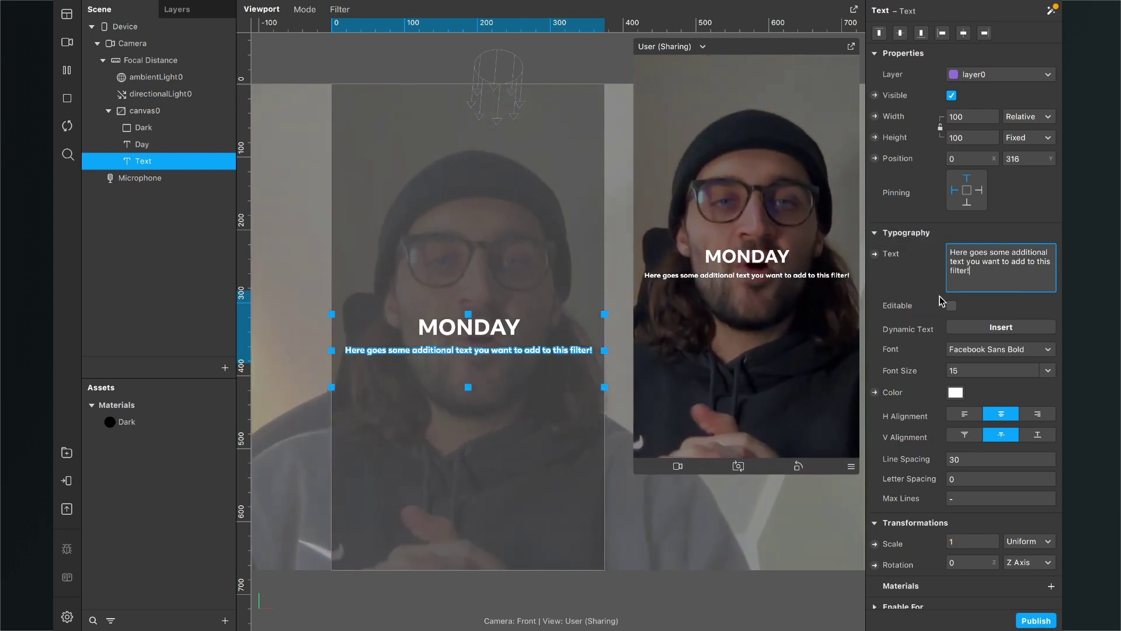
- Wrap the caption at 60.26667 width with line spacing 15, centred at y 319 under MONDAY
{"action": "left_click", "coordinate": [509, 527]}
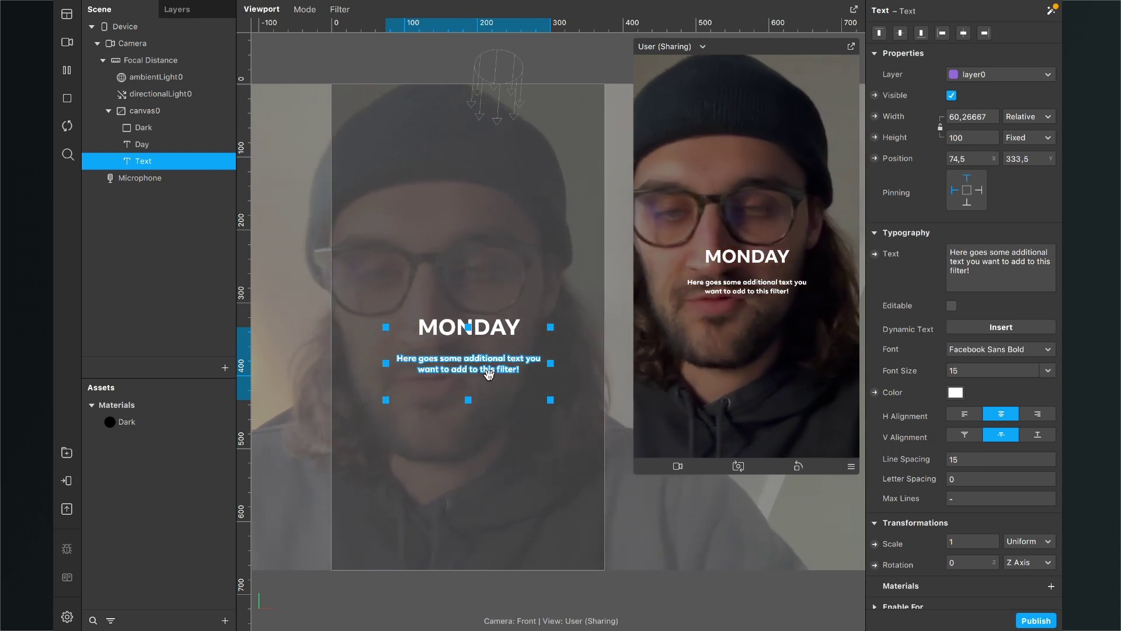
{"action": "left_click_drag", "start_coordinate": [481, 366], "coordinate": [481, 366]}
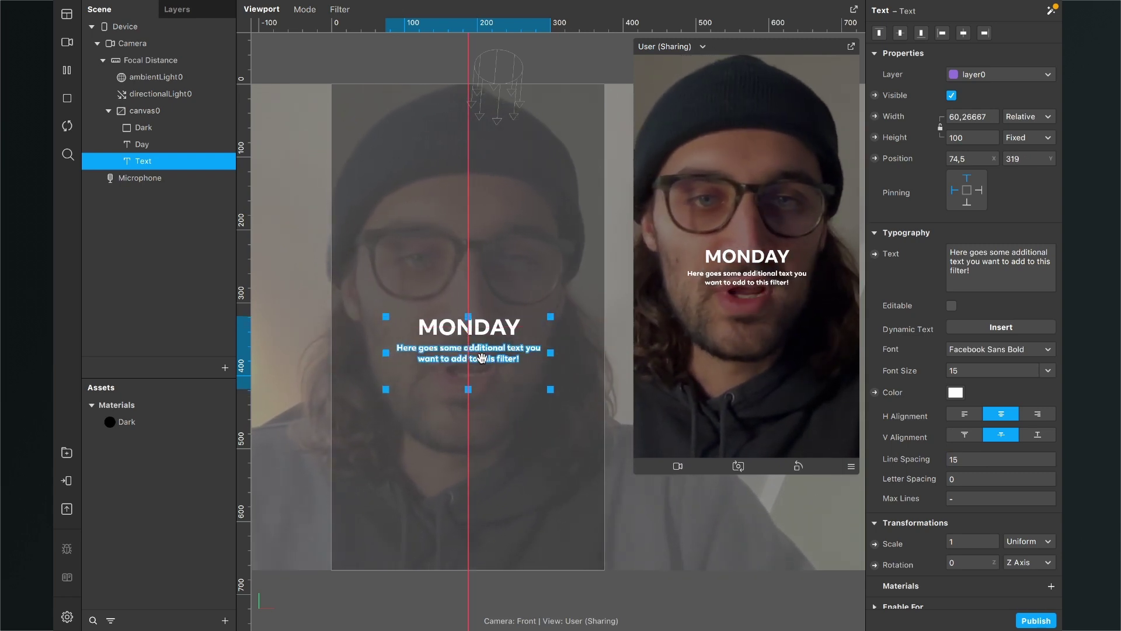